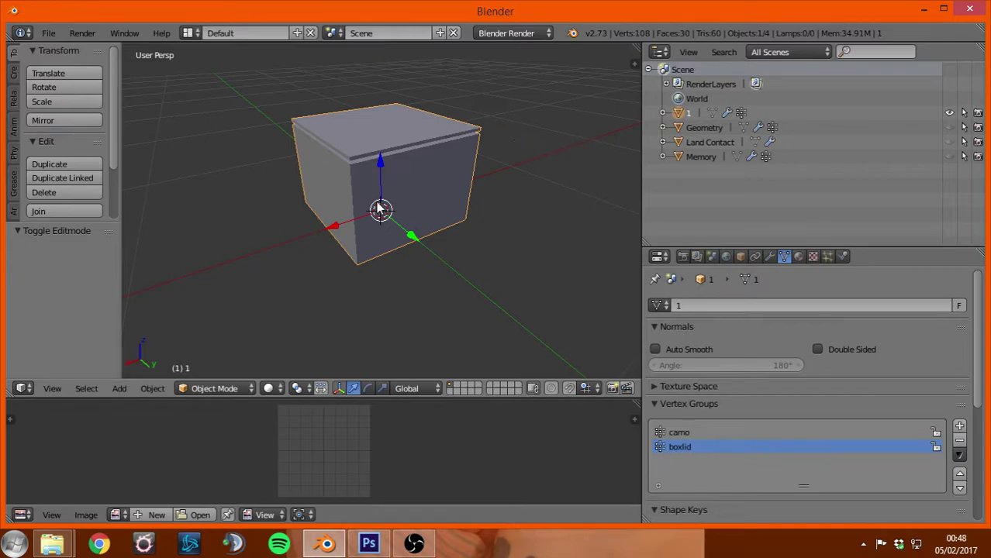
Step: Enter Edit Mode on box object 1, select its whole mesh, and make the camo vertex group active
{"action": "middle_click_drag", "start_coordinate": [346, 208], "coordinate": [390, 211]}
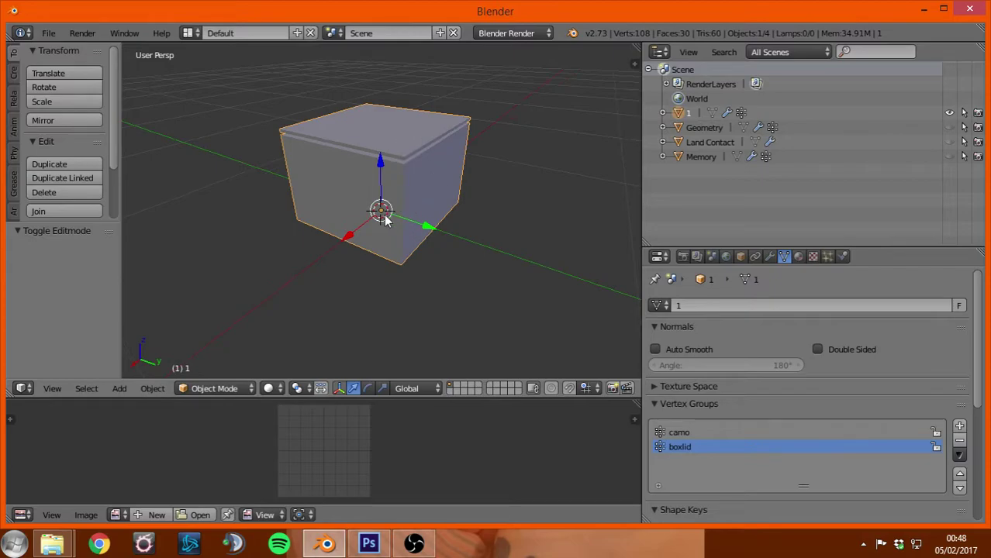
{"action": "scroll", "coordinate": [392, 198], "scroll_direction": "up", "scroll_amount": 5}
{"action": "mouse_move", "coordinate": [380, 192]}
{"action": "middle_mouse_down"}
{"action": "mouse_move", "coordinate": [375, 148]}
{"action": "mouse_move", "coordinate": [371, 263]}
{"action": "mouse_move", "coordinate": [390, 200]}
{"action": "middle_mouse_up"}
{"action": "middle_click_drag", "start_coordinate": [402, 241], "coordinate": [458, 294]}
{"action": "key", "text": "Tab"}
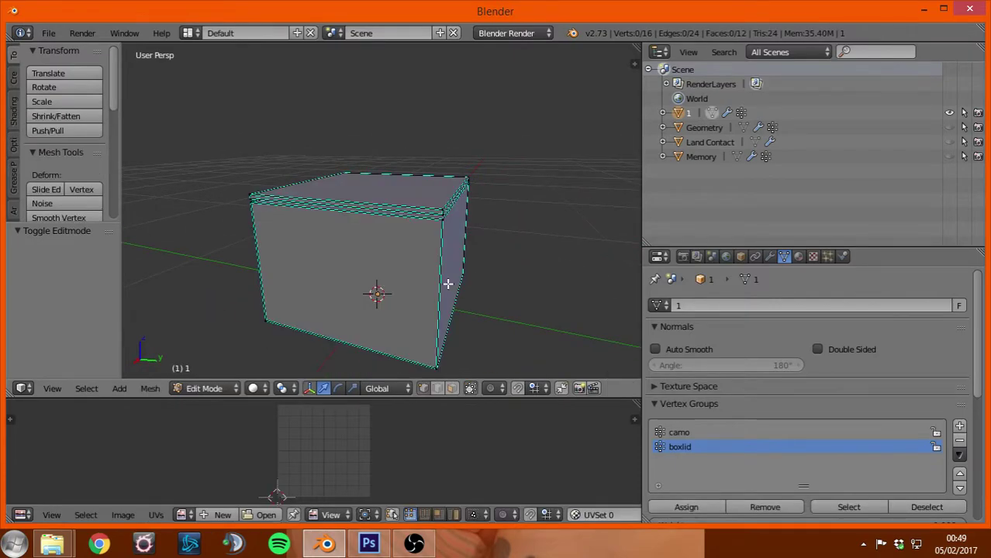
{"action": "scroll", "coordinate": [446, 271], "scroll_direction": "down", "scroll_amount": 3}
{"action": "key", "text": "a"}
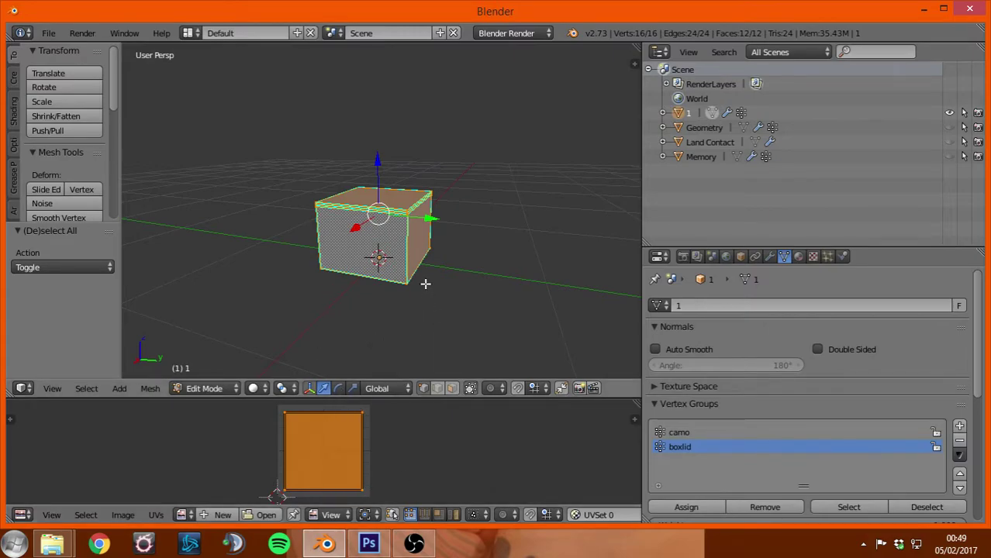
{"action": "key", "text": "a"}
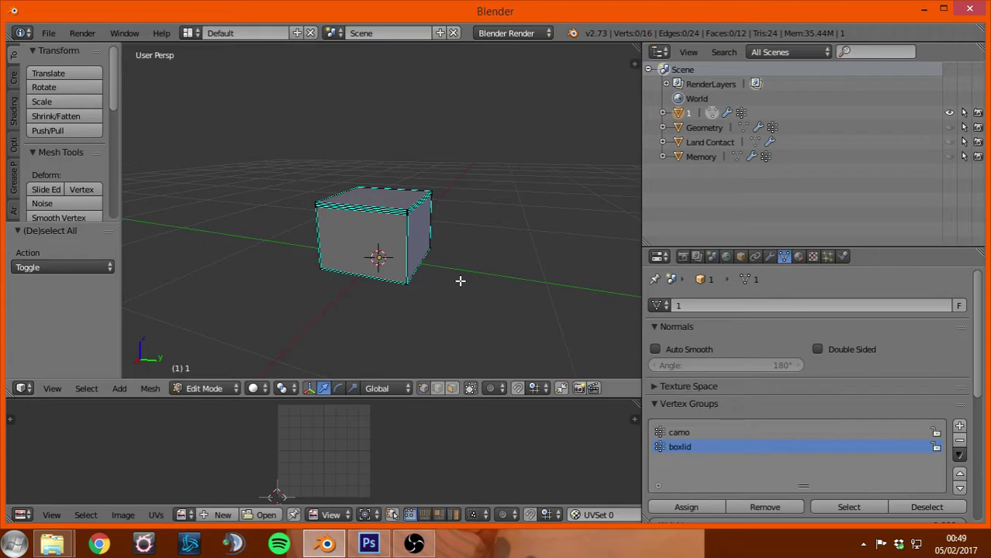
{"action": "key", "text": "a"}
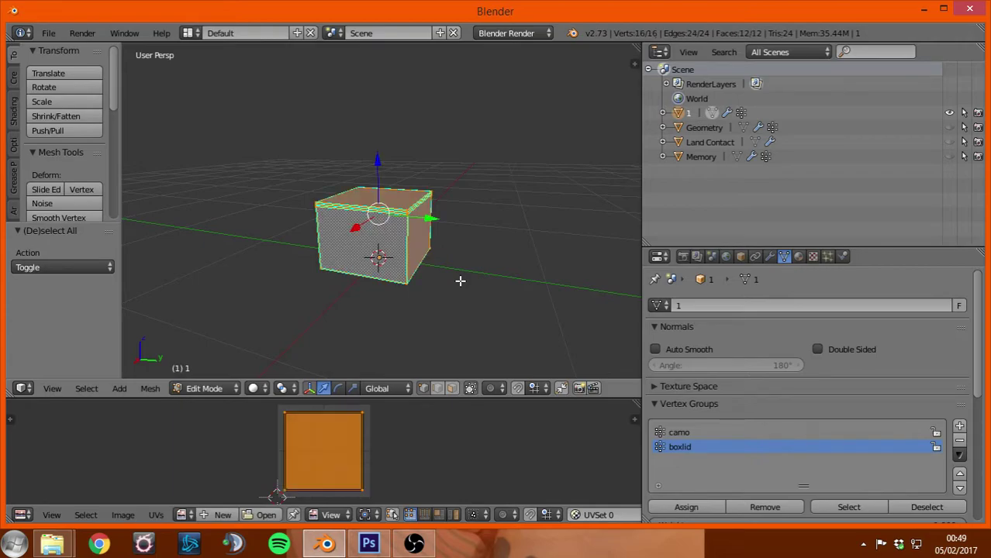
{"action": "left_click", "coordinate": [684, 432]}
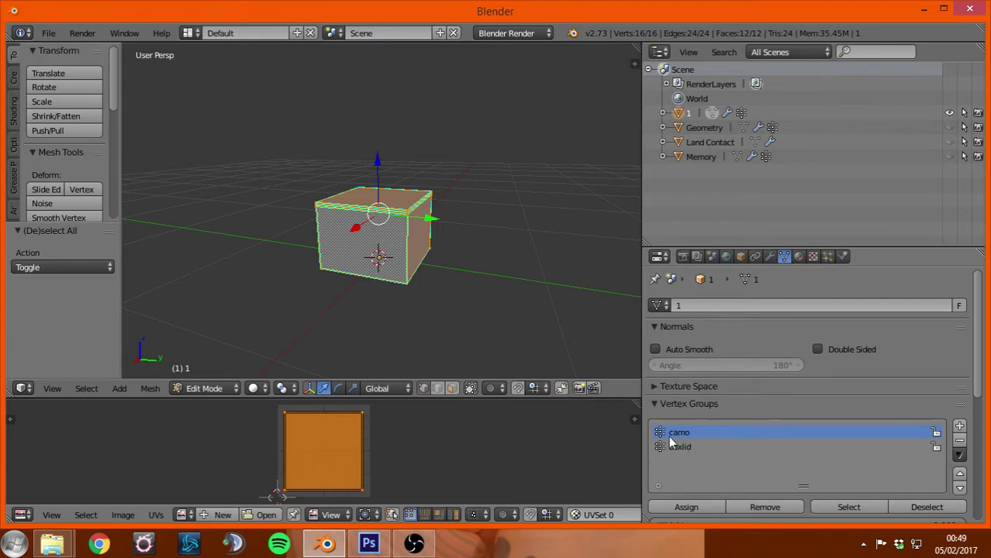
Step: Clear the mesh selection and select the lid vertices using the boxlid vertex group
{"action": "key", "text": "a"}
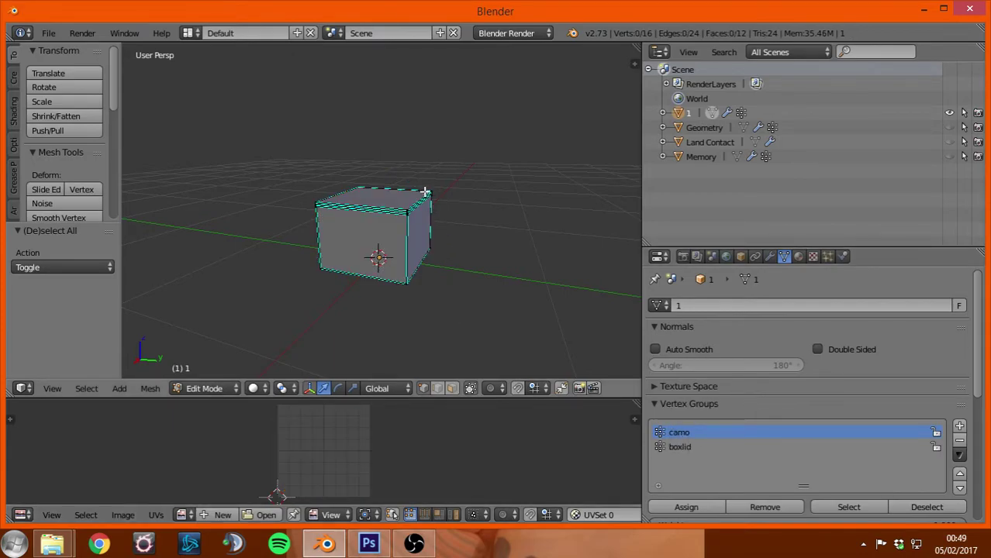
{"action": "scroll", "coordinate": [425, 192], "scroll_direction": "up", "scroll_amount": 3}
{"action": "left_click", "coordinate": [681, 448]}
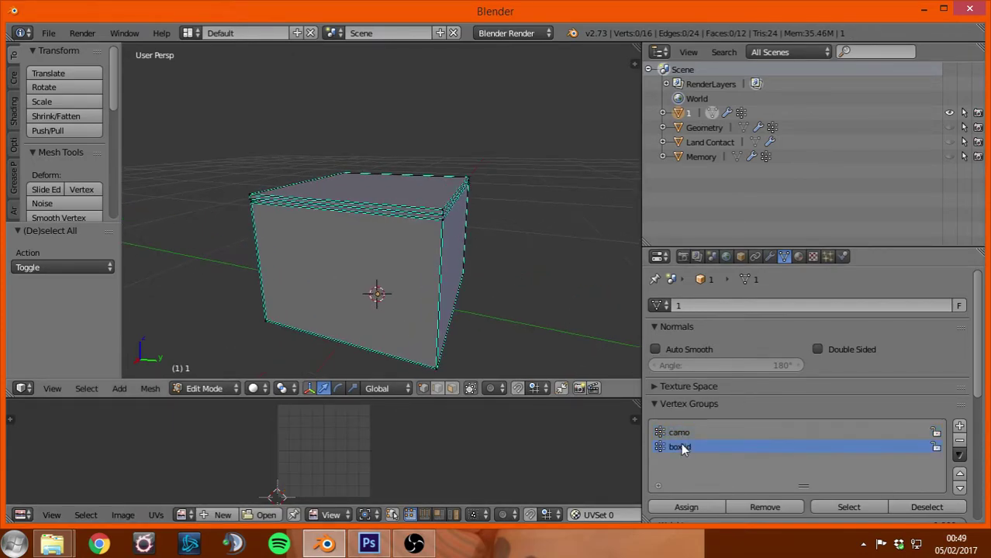
{"action": "left_click", "coordinate": [848, 507]}
{"action": "middle_click_drag", "start_coordinate": [446, 209], "coordinate": [450, 233]}
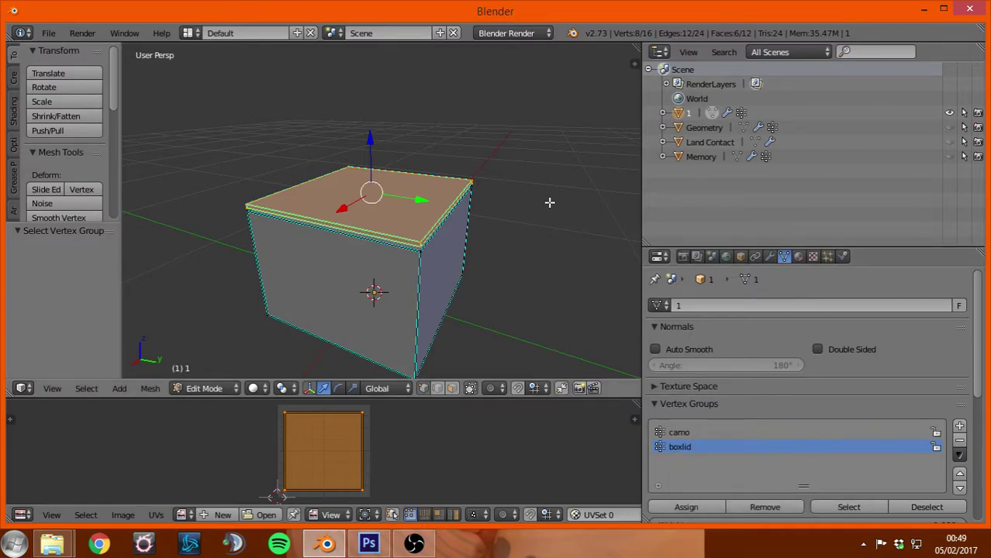
Step: Review object 1's Arma Object Properties, keeping the LOD preset at Custom and selecting the lodnoshadow named property
{"action": "key", "text": "n"}
{"action": "scroll", "coordinate": [549, 202], "scroll_direction": "down", "scroll_amount": 6}
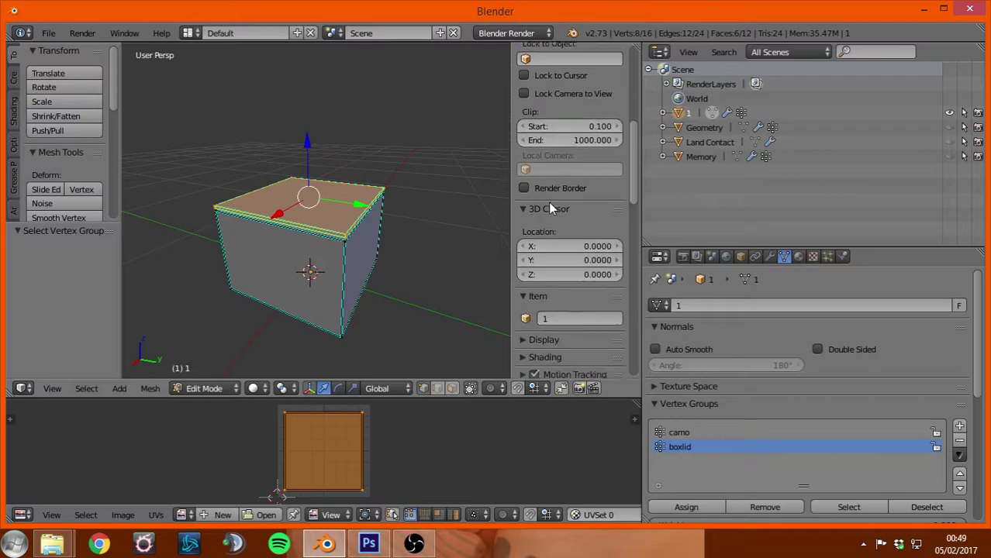
{"action": "scroll", "coordinate": [548, 202], "scroll_direction": "down", "scroll_amount": 10}
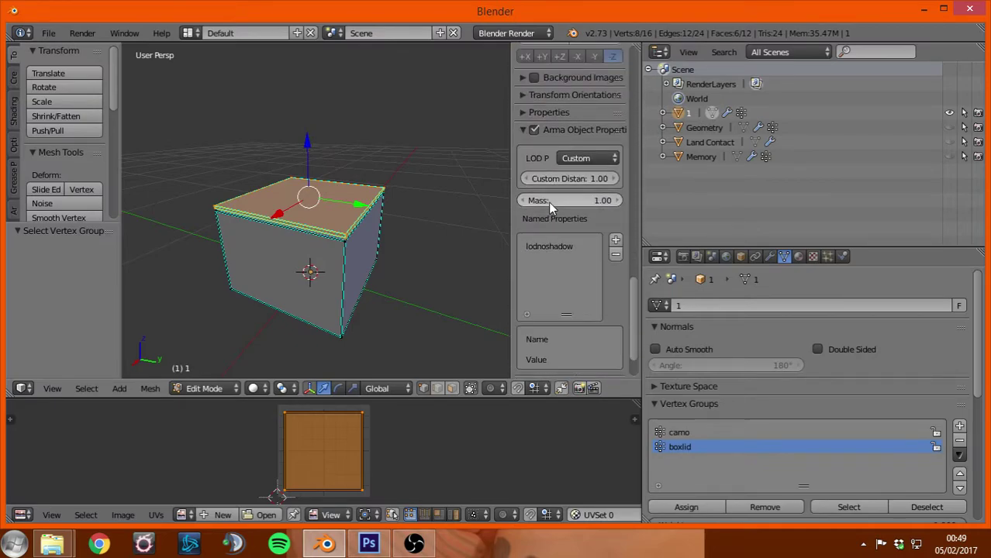
{"action": "scroll", "coordinate": [549, 202], "scroll_direction": "up", "scroll_amount": 1}
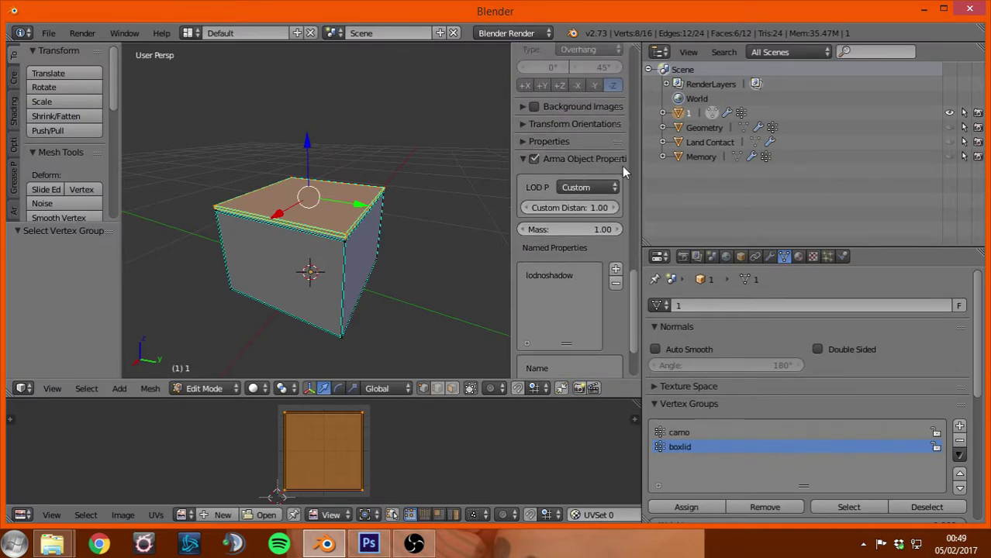
{"action": "left_click", "coordinate": [581, 187]}
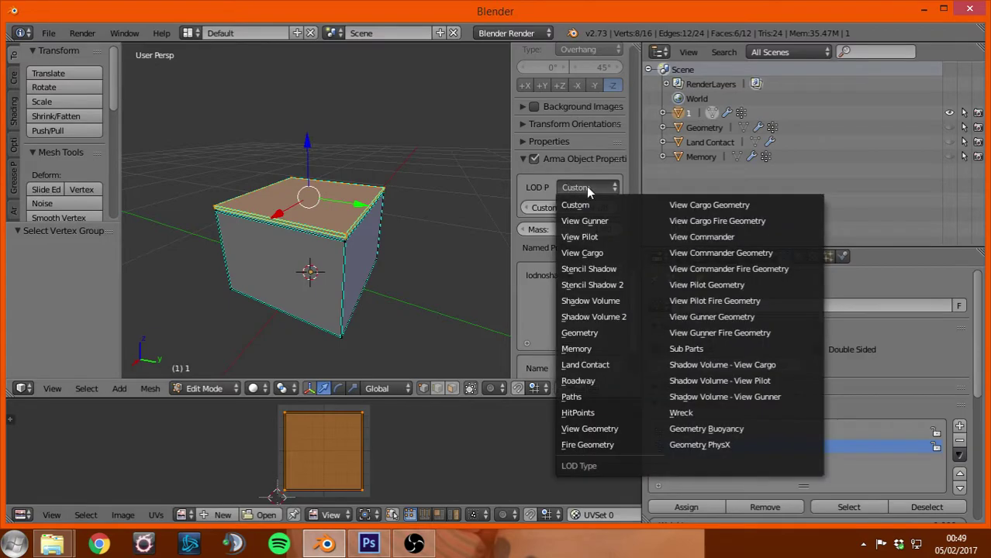
{"action": "left_click", "coordinate": [598, 205]}
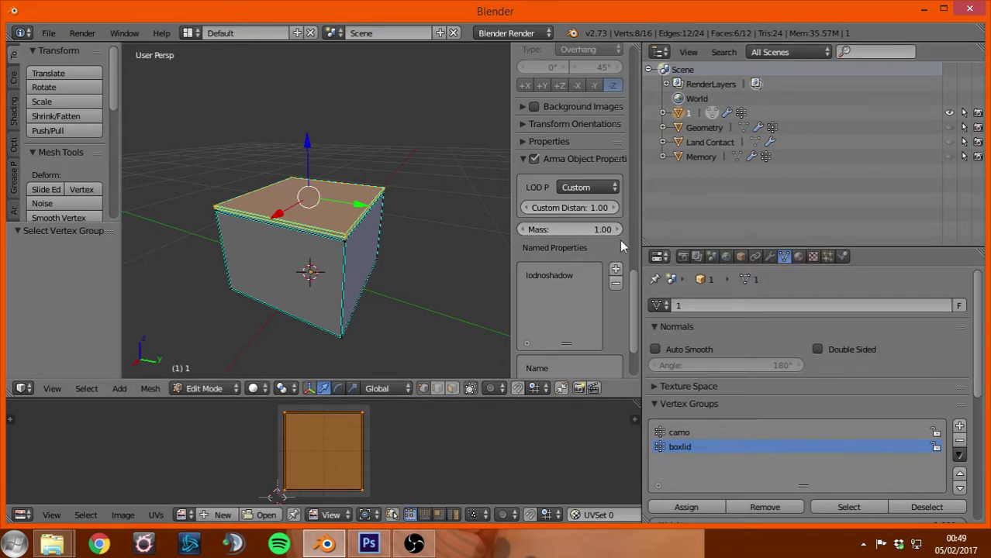
{"action": "left_click", "coordinate": [552, 275]}
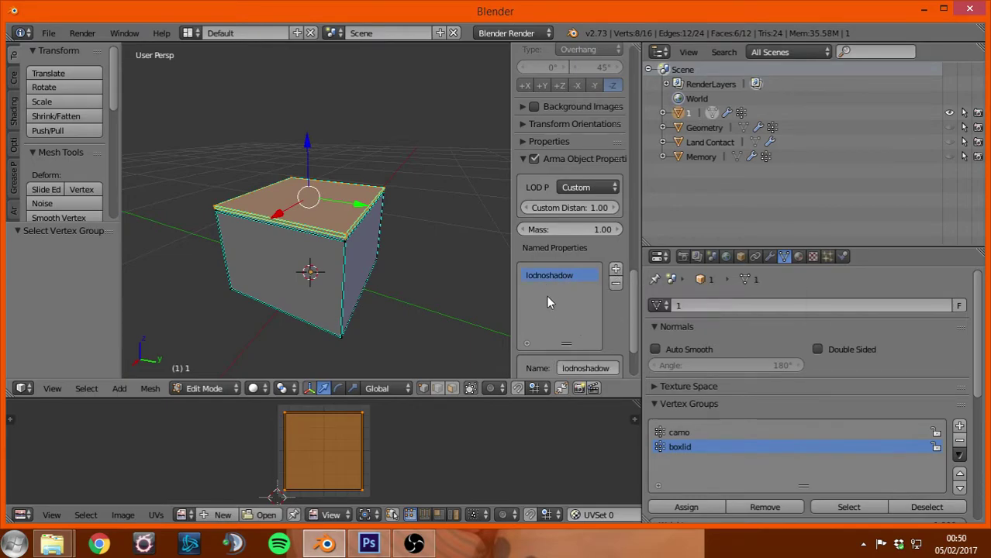
{"action": "scroll", "coordinate": [559, 323], "scroll_direction": "down", "scroll_amount": 2}
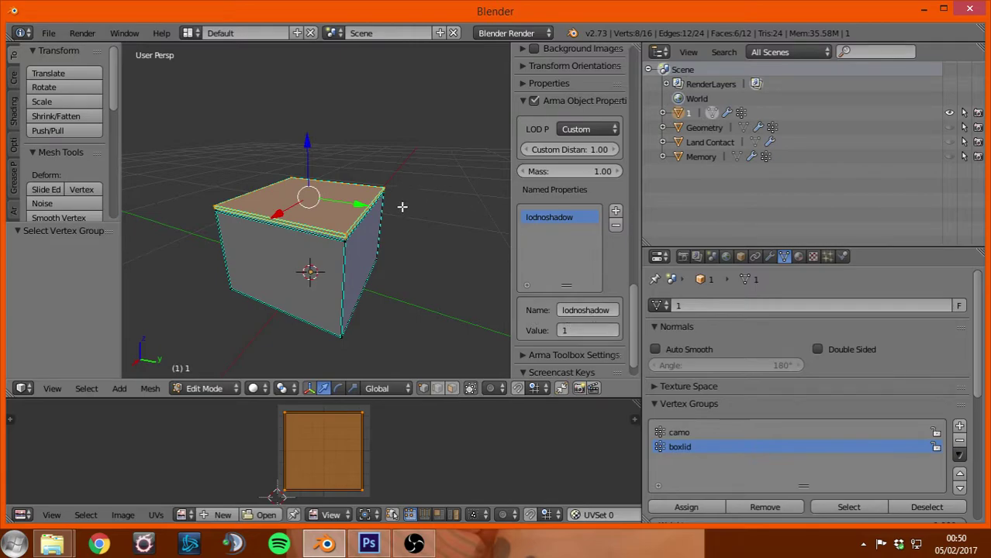
Step: Return box object 1 to Object Mode after viewing its lid from above
{"action": "scroll", "coordinate": [400, 208], "scroll_direction": "up", "scroll_amount": 3}
{"action": "scroll", "coordinate": [394, 213], "scroll_direction": "down", "scroll_amount": 4}
{"action": "middle_click_drag", "start_coordinate": [394, 212], "coordinate": [412, 266]}
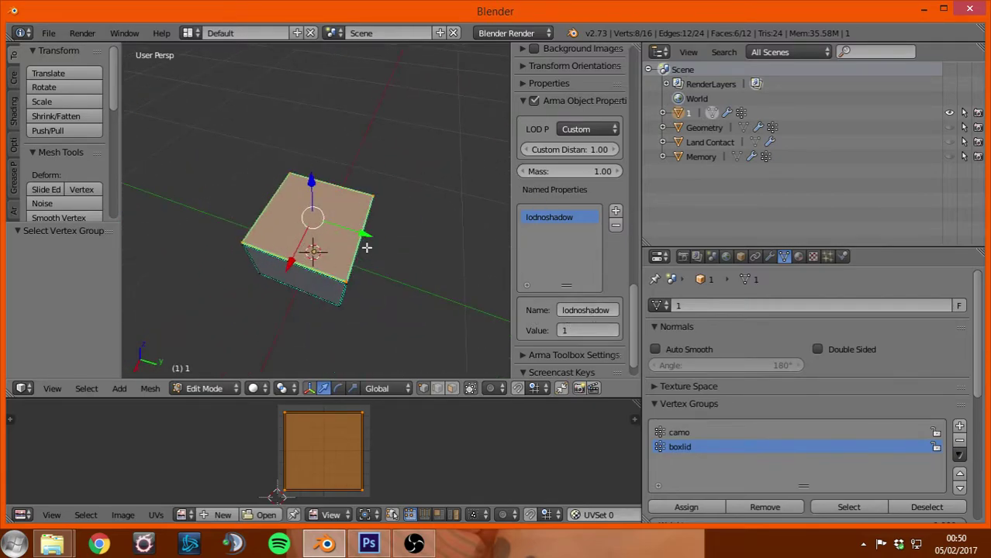
{"action": "key", "text": "Tab"}
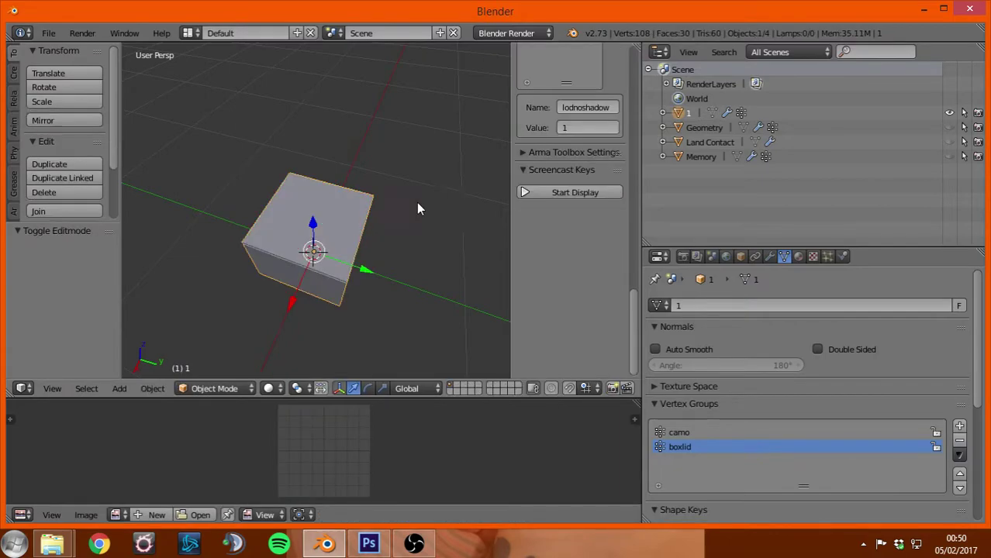
{"action": "key", "text": "Tab"}
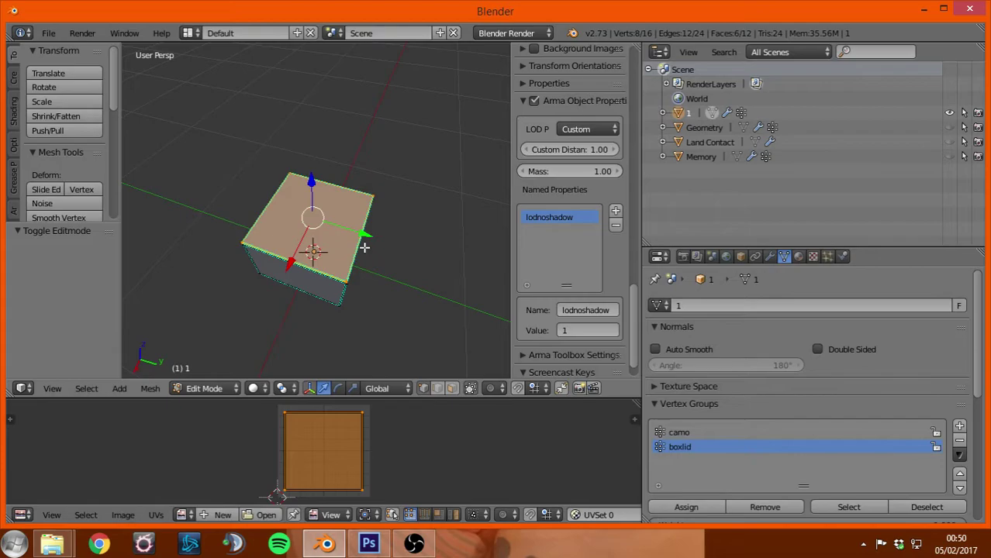
{"action": "key", "text": "Tab"}
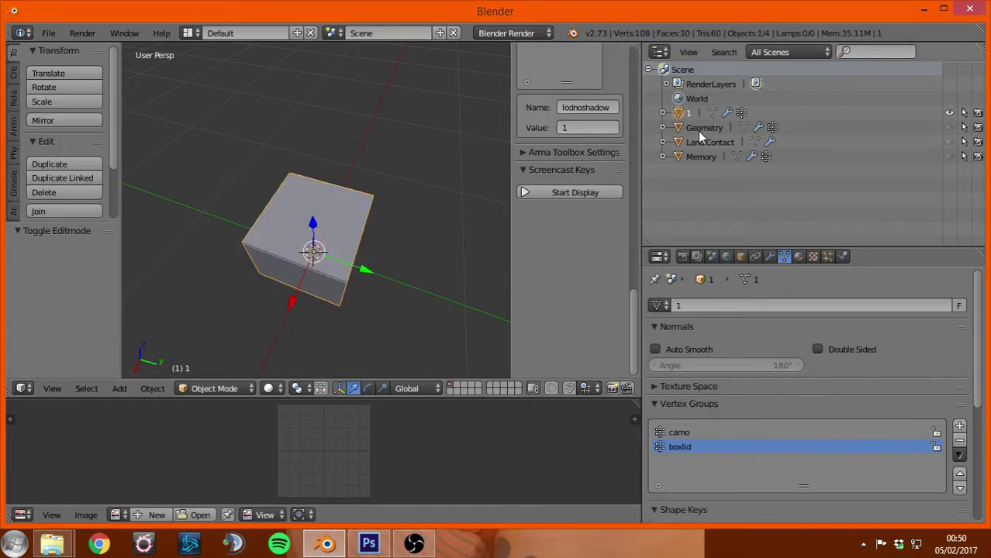
Step: Unhide and select the Geometry object, and examine its Arma LOD properties and boxlid vertex group
{"action": "left_click", "coordinate": [715, 126]}
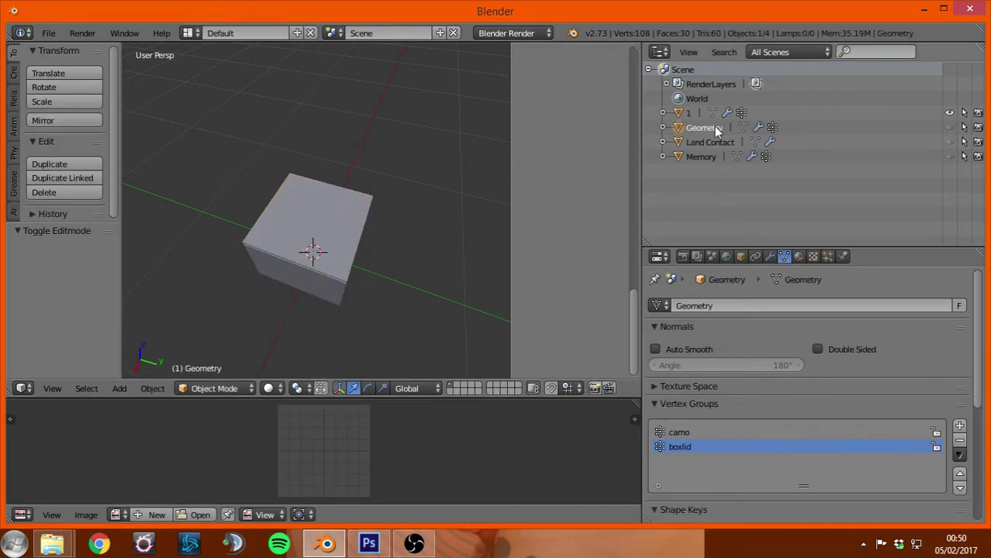
{"action": "left_click", "coordinate": [949, 127]}
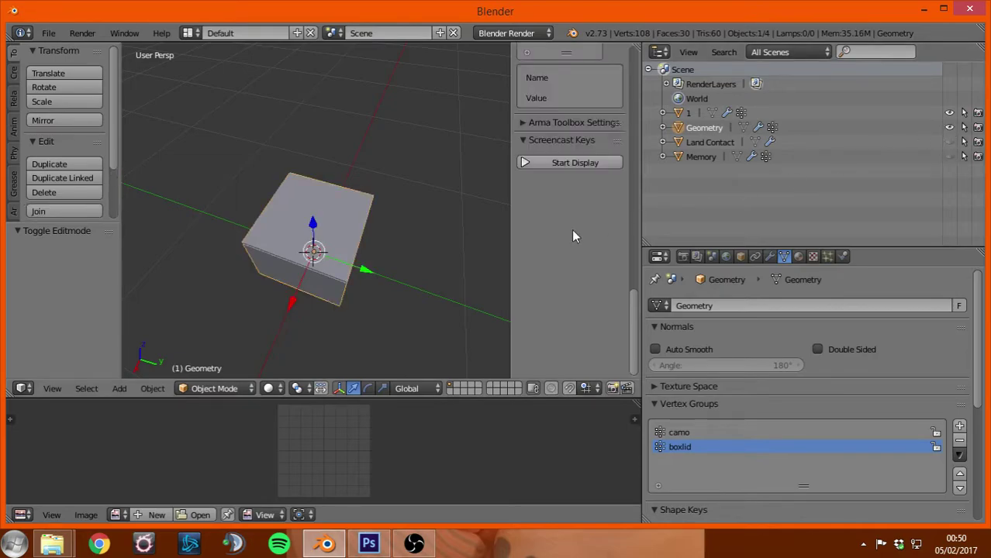
{"action": "key", "text": "a"}
{"action": "middle_click_drag", "start_coordinate": [404, 211], "coordinate": [376, 241]}
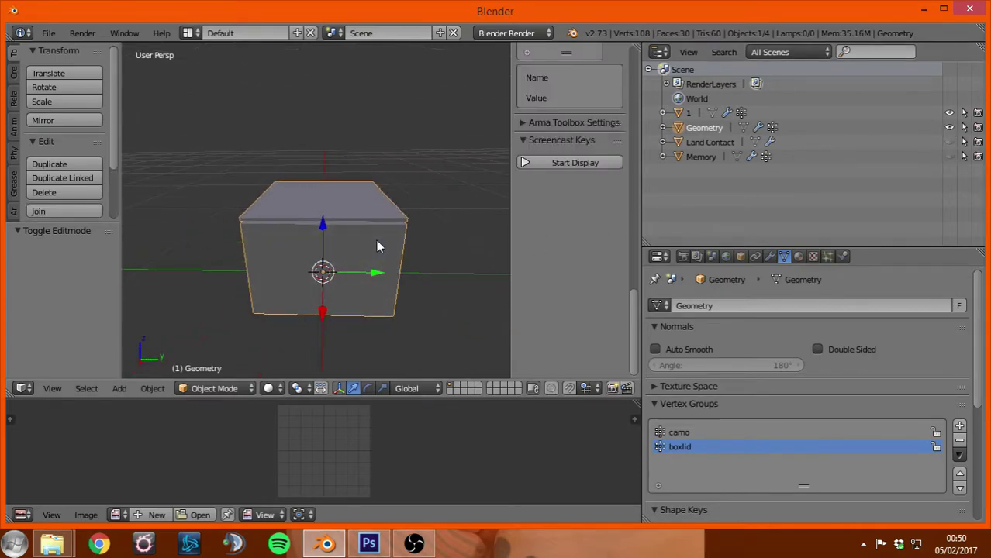
{"action": "left_click", "coordinate": [704, 128]}
{"action": "scroll", "coordinate": [424, 211], "scroll_direction": "down", "scroll_amount": 3}
{"action": "mouse_move", "coordinate": [424, 212]}
{"action": "middle_mouse_down"}
{"action": "mouse_move", "coordinate": [409, 224]}
{"action": "mouse_move", "coordinate": [438, 217]}
{"action": "middle_mouse_up"}
{"action": "scroll", "coordinate": [572, 179], "scroll_direction": "up", "scroll_amount": 5}
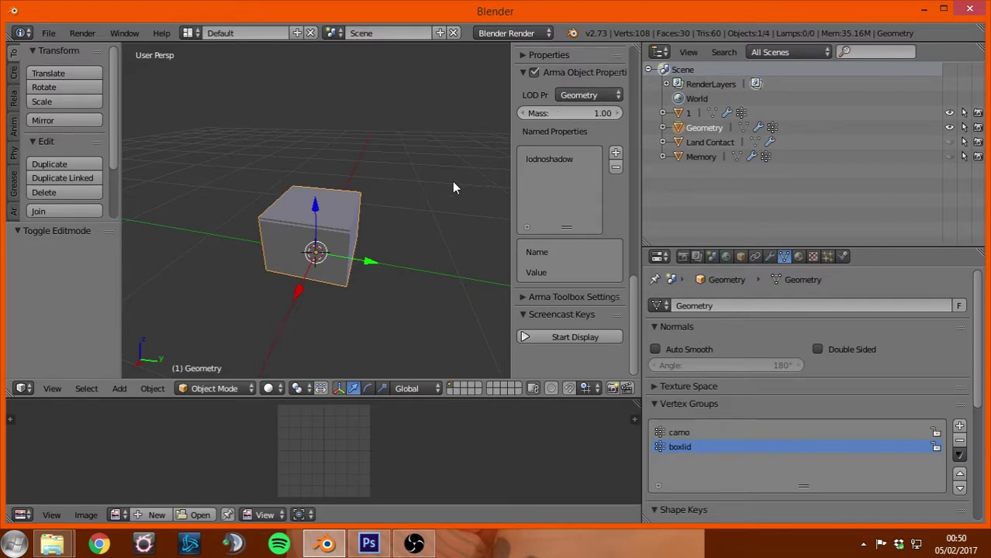
{"action": "left_click", "coordinate": [689, 448]}
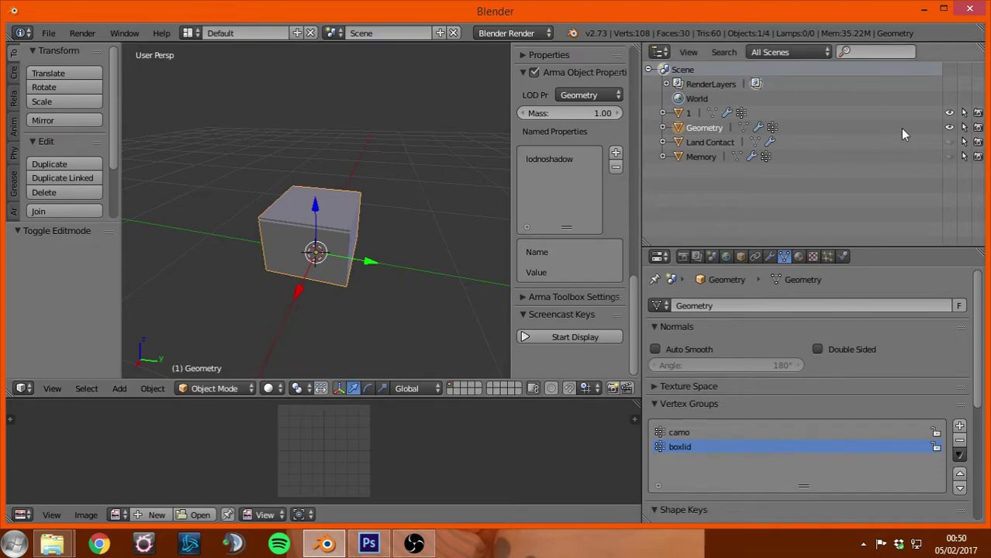
Step: Show only the Land Contact object and inspect its mesh in Edit Mode
{"action": "left_click", "coordinate": [949, 127]}
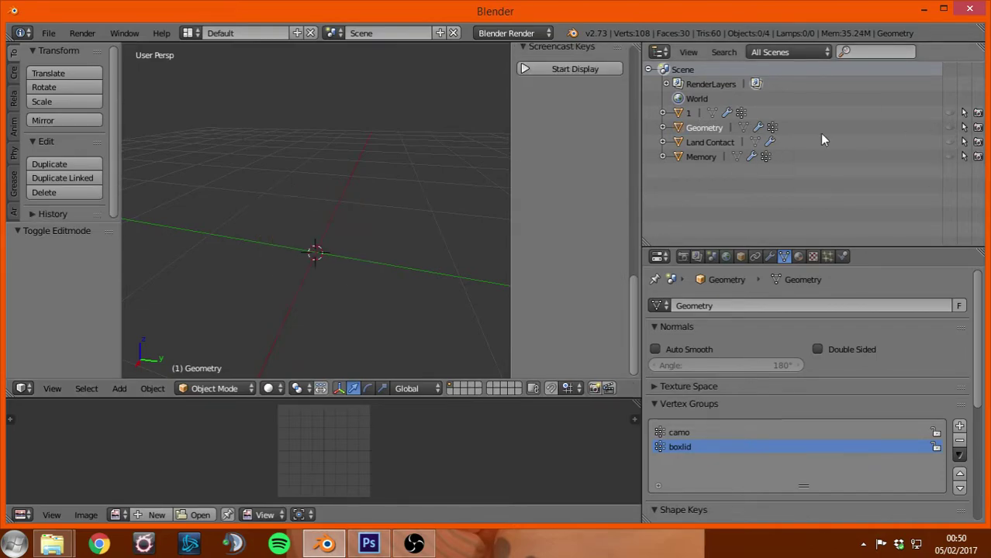
{"action": "left_click", "coordinate": [718, 145]}
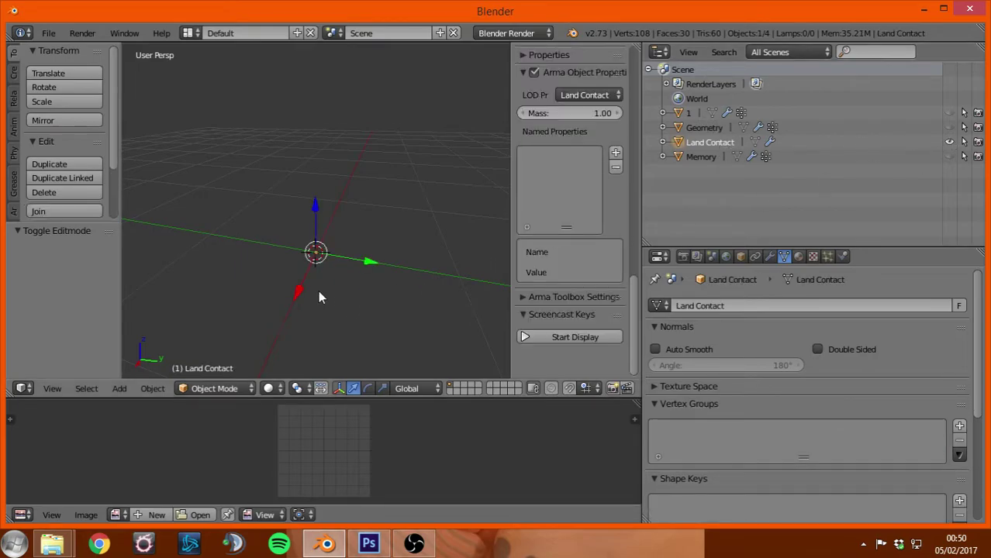
{"action": "middle_click_drag", "start_coordinate": [318, 290], "coordinate": [268, 239]}
{"action": "key", "text": "Tab"}
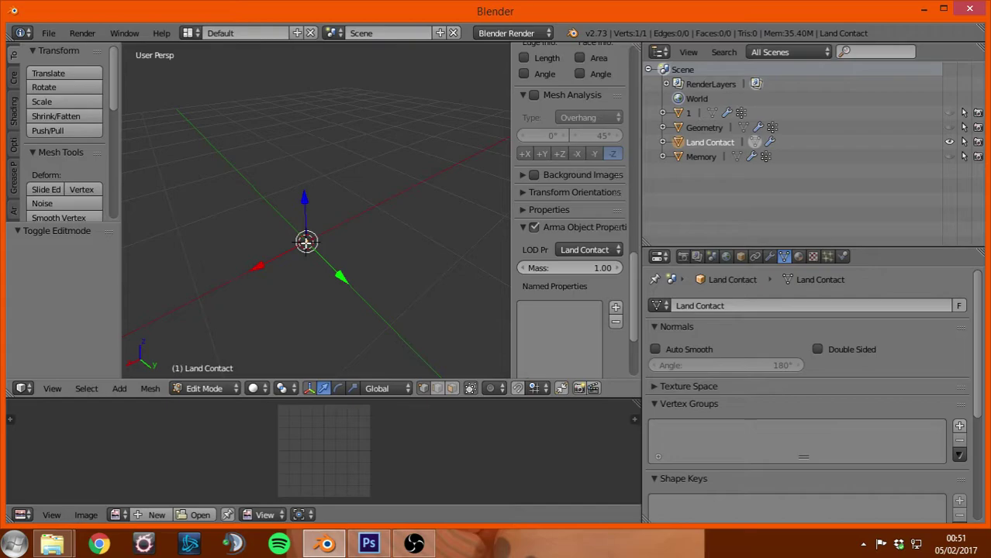
{"action": "key", "text": "Tab"}
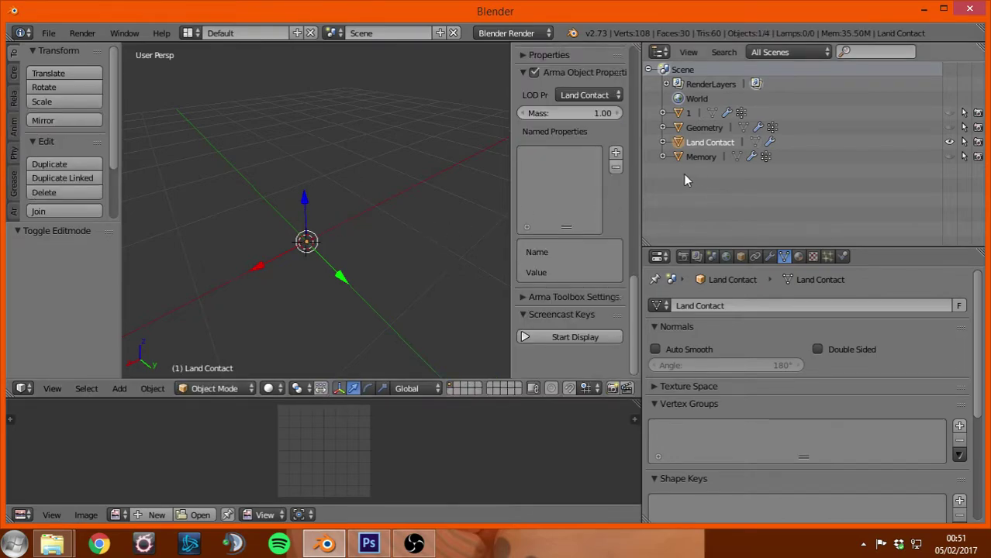
Step: Hide Land Contact and display the Memory object together with object 1 in wireframe shading
{"action": "left_click", "coordinate": [951, 144]}
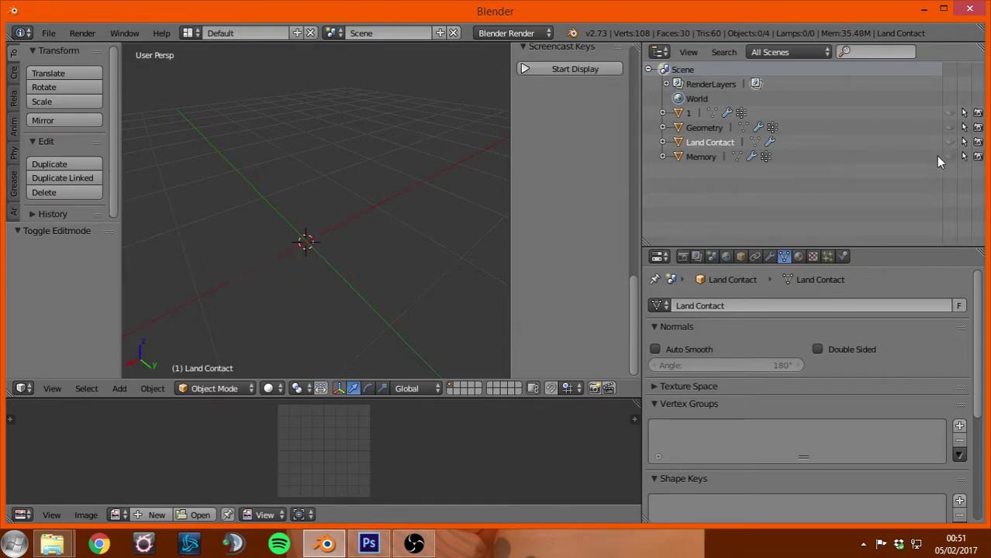
{"action": "left_click", "coordinate": [950, 156]}
{"action": "scroll", "coordinate": [303, 239], "scroll_direction": "down", "scroll_amount": 3}
{"action": "middle_click_drag", "start_coordinate": [303, 239], "coordinate": [340, 240]}
{"action": "scroll", "coordinate": [378, 229], "scroll_direction": "up", "scroll_amount": 3}
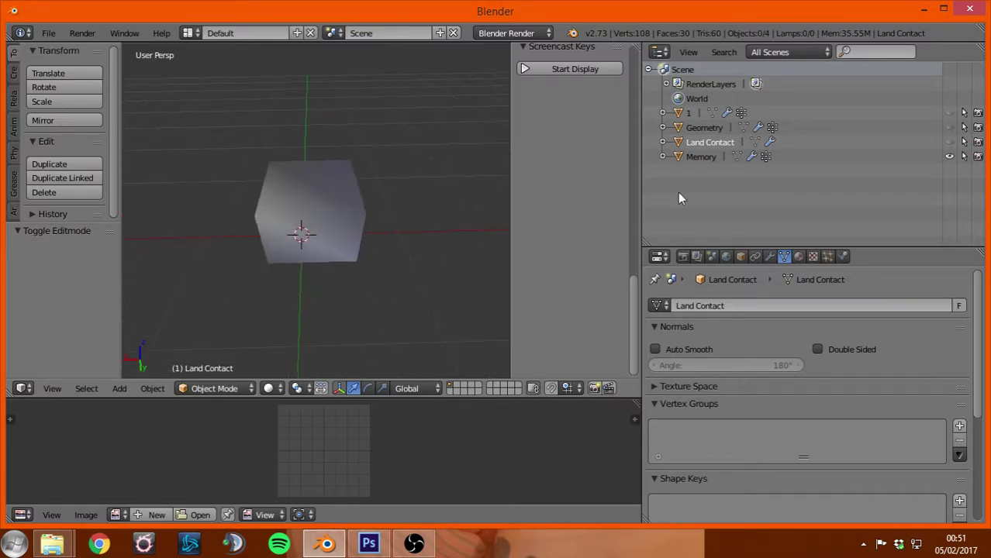
{"action": "left_click", "coordinate": [949, 113]}
{"action": "key", "text": "z"}
{"action": "middle_click_drag", "start_coordinate": [306, 285], "coordinate": [347, 287]}
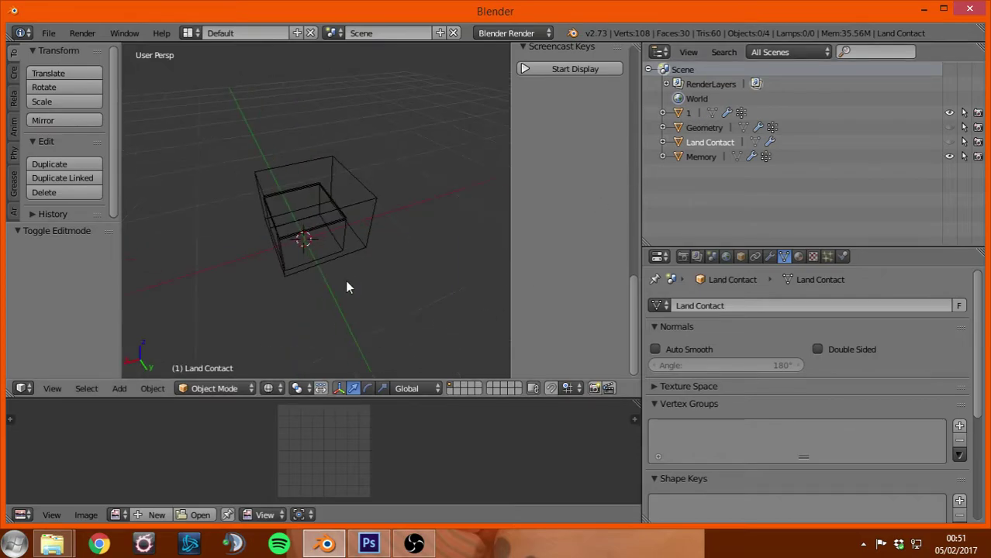
Step: Select the Memory object, enter Edit Mode on it, and clear its vertex selection
{"action": "right_click", "coordinate": [373, 199]}
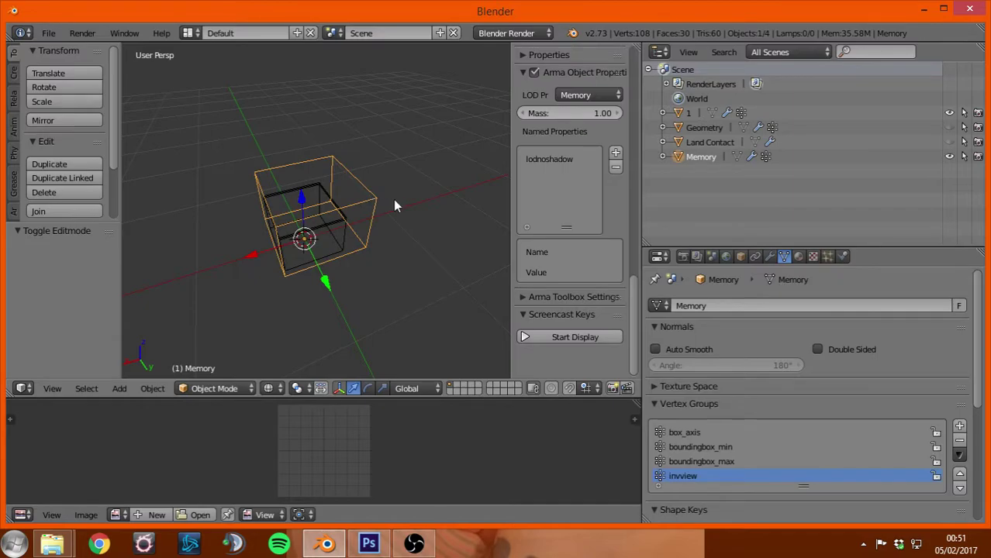
{"action": "key", "text": "Tab"}
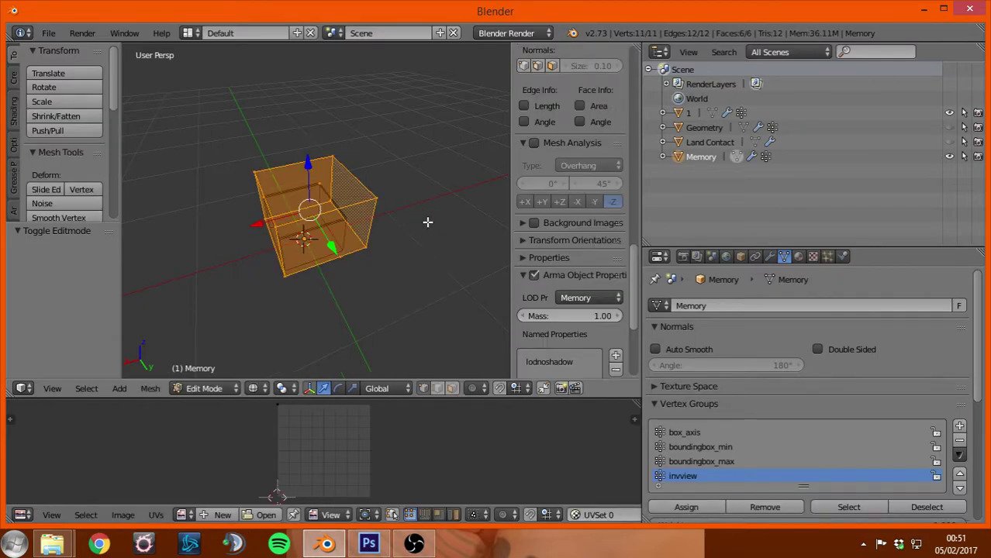
{"action": "key", "text": "a"}
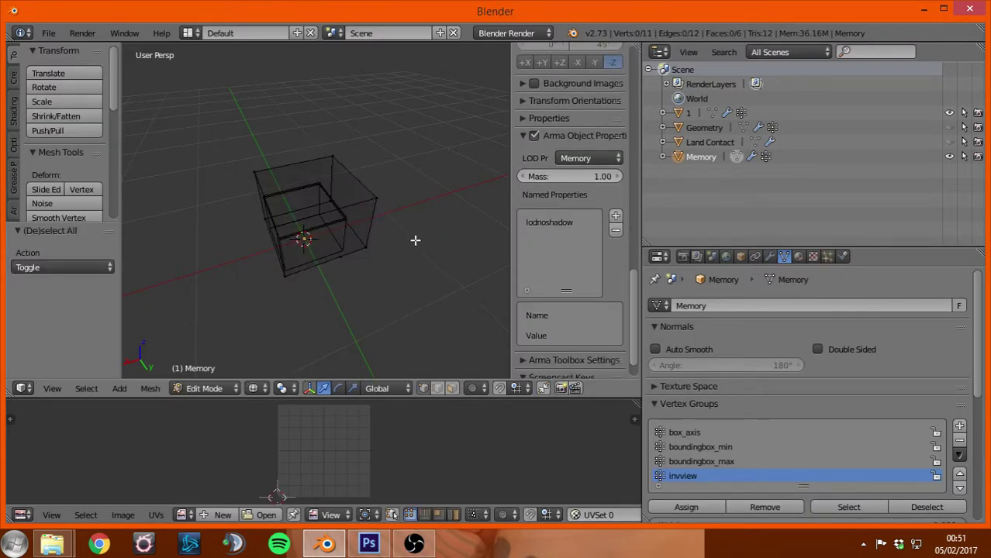
Step: Select the vertices assigned to the Memory object's box_axis vertex group
{"action": "middle_click_drag", "start_coordinate": [416, 239], "coordinate": [467, 212]}
{"action": "middle_click_drag", "start_coordinate": [312, 281], "coordinate": [354, 283]}
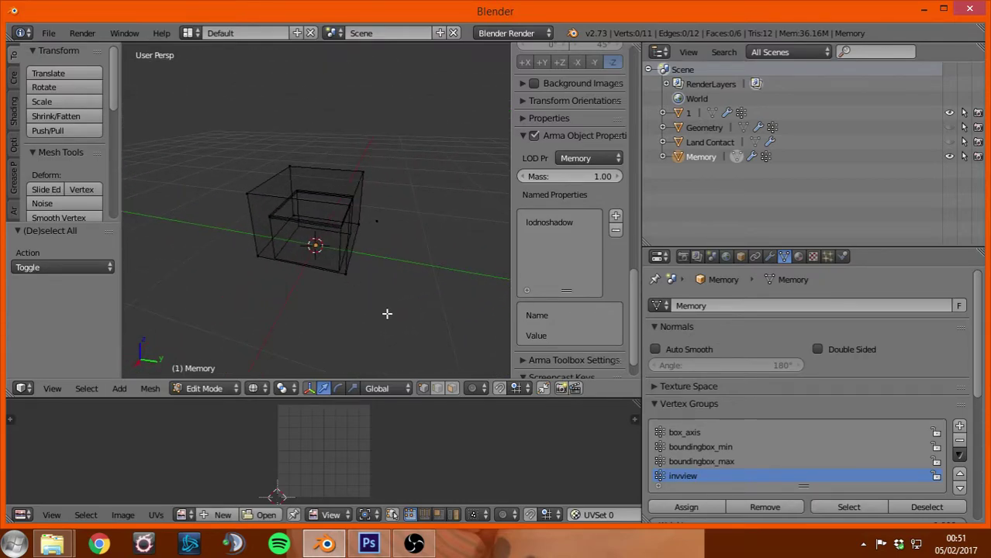
{"action": "middle_click_drag", "start_coordinate": [363, 330], "coordinate": [384, 243]}
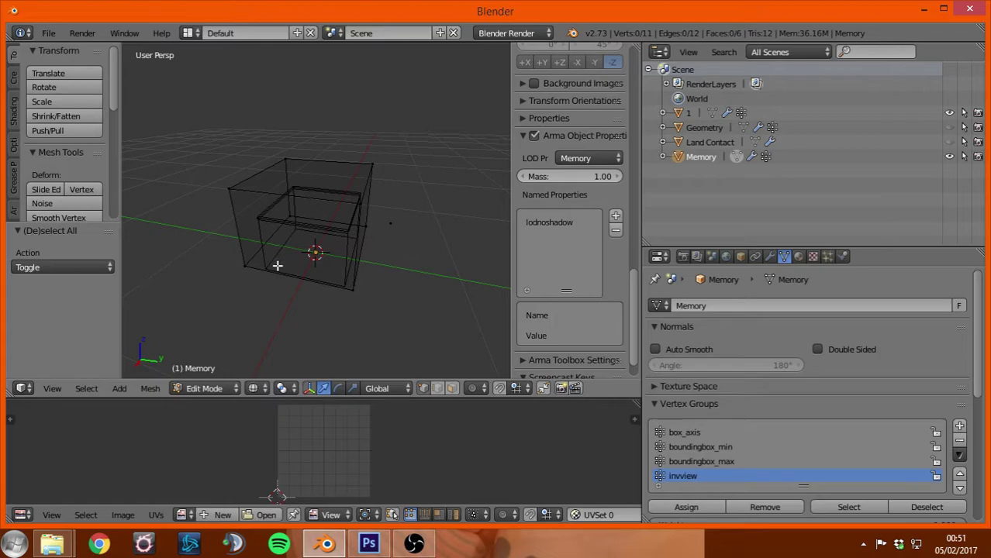
{"action": "middle_click_drag", "start_coordinate": [277, 265], "coordinate": [337, 273]}
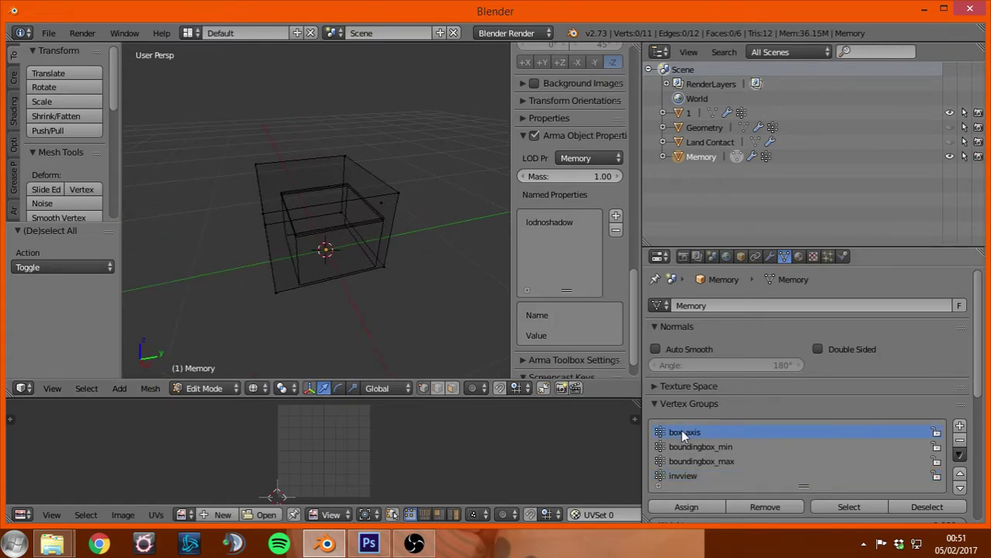
{"action": "left_click", "coordinate": [845, 501]}
Step: Examine where the box_axis points sit along the lid edge of the box
{"action": "middle_click_drag", "start_coordinate": [248, 270], "coordinate": [240, 204]}
{"action": "scroll", "coordinate": [310, 258], "scroll_direction": "up", "scroll_amount": 5}
{"action": "scroll", "coordinate": [264, 216], "scroll_direction": "down", "scroll_amount": 2}
{"action": "scroll", "coordinate": [236, 198], "scroll_direction": "down", "scroll_amount": 3}
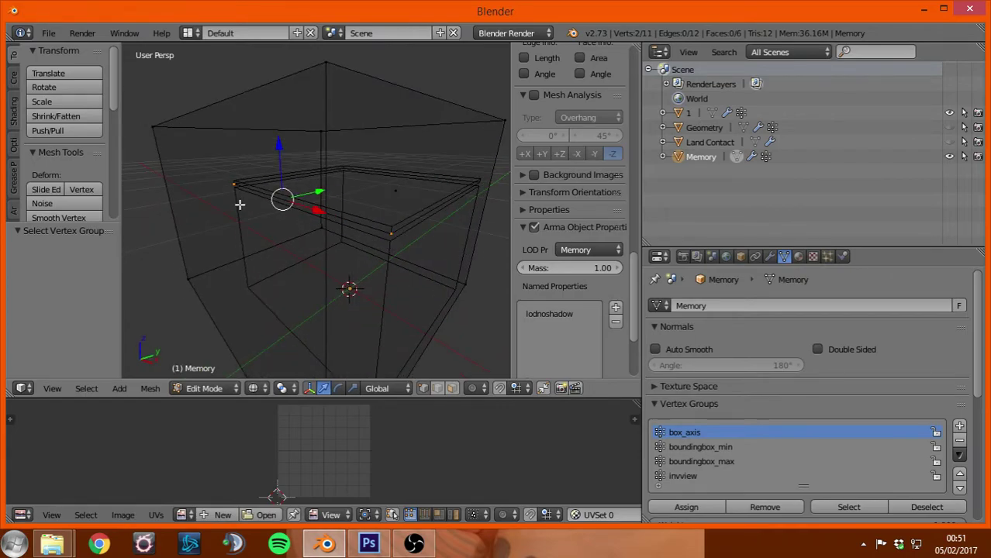
{"action": "middle_click_drag", "start_coordinate": [183, 200], "coordinate": [217, 208]}
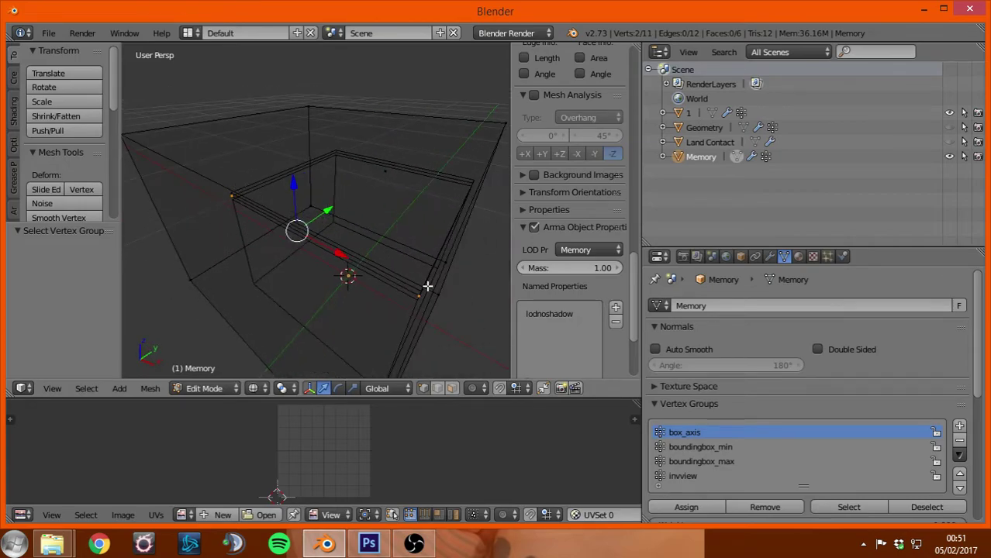
{"action": "middle_click_drag", "start_coordinate": [411, 296], "coordinate": [330, 240]}
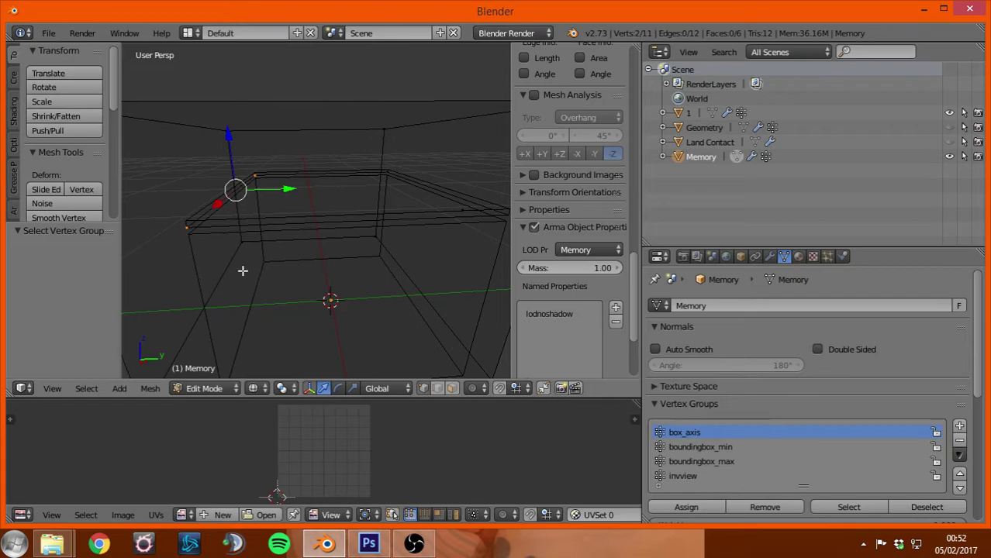
{"action": "middle_click_drag", "start_coordinate": [243, 271], "coordinate": [283, 273]}
{"action": "scroll", "coordinate": [283, 268], "scroll_direction": "down", "scroll_amount": 2}
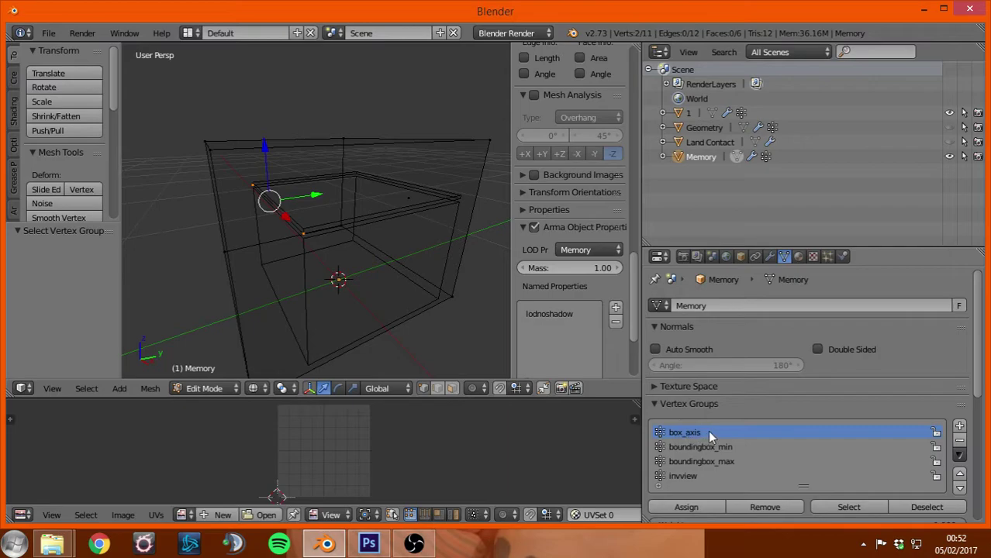
Step: Clear the vertex selection, then select the vertices of the boundingbox_min and boundingbox_max groups and inspect them
{"action": "scroll", "coordinate": [570, 232], "scroll_direction": "down", "scroll_amount": 4}
{"action": "key", "text": "a"}
{"action": "scroll", "coordinate": [364, 276], "scroll_direction": "down", "scroll_amount": 4}
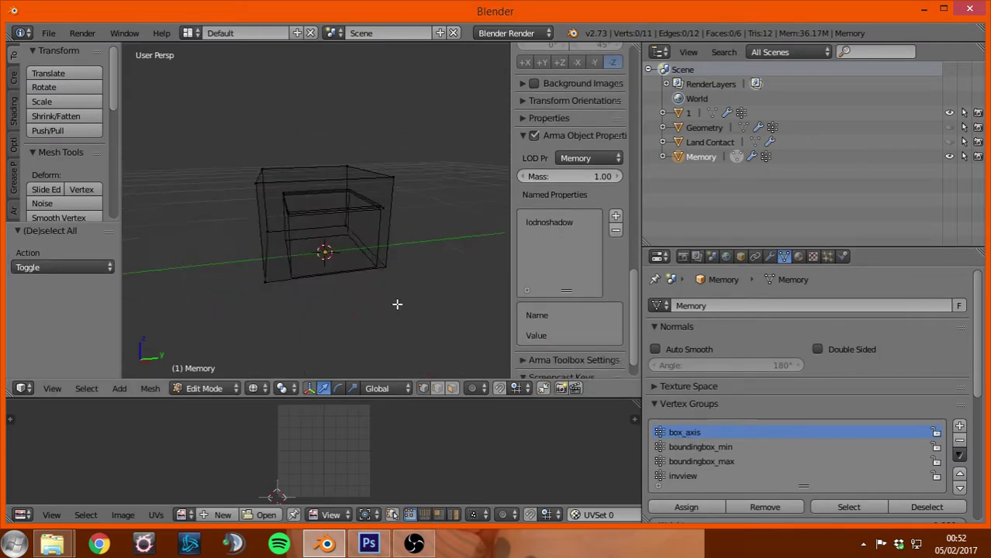
{"action": "middle_click_drag", "start_coordinate": [397, 304], "coordinate": [365, 307]}
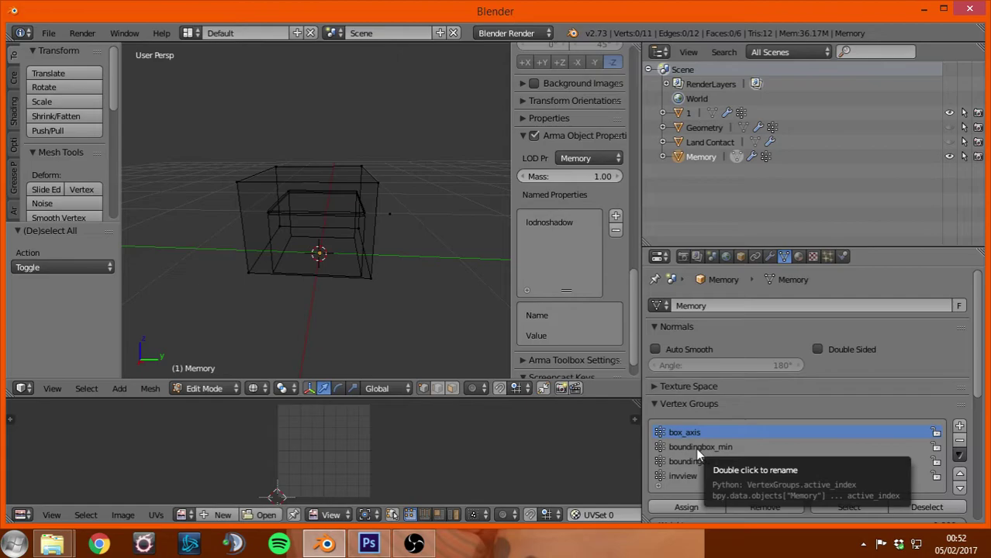
{"action": "left_click", "coordinate": [696, 448]}
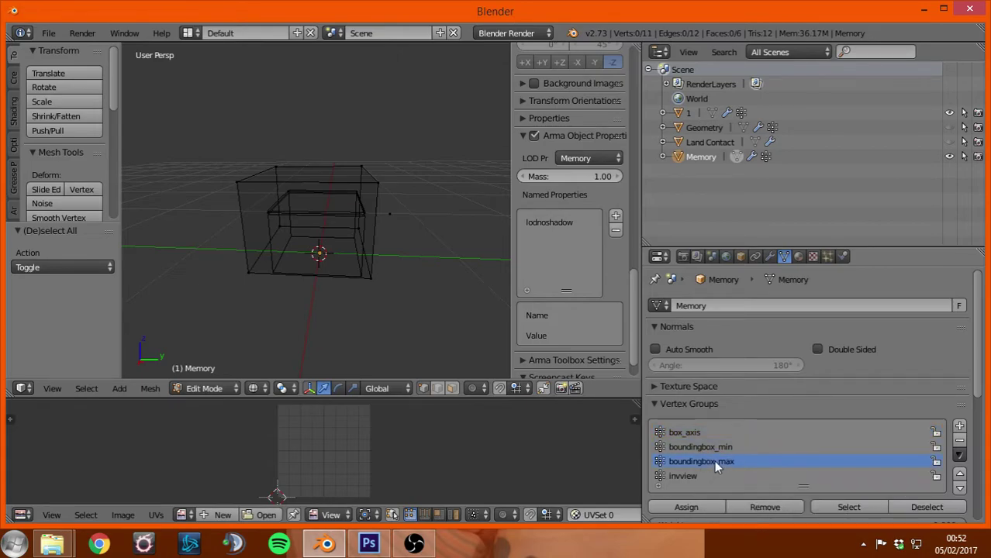
{"action": "left_click", "coordinate": [848, 507]}
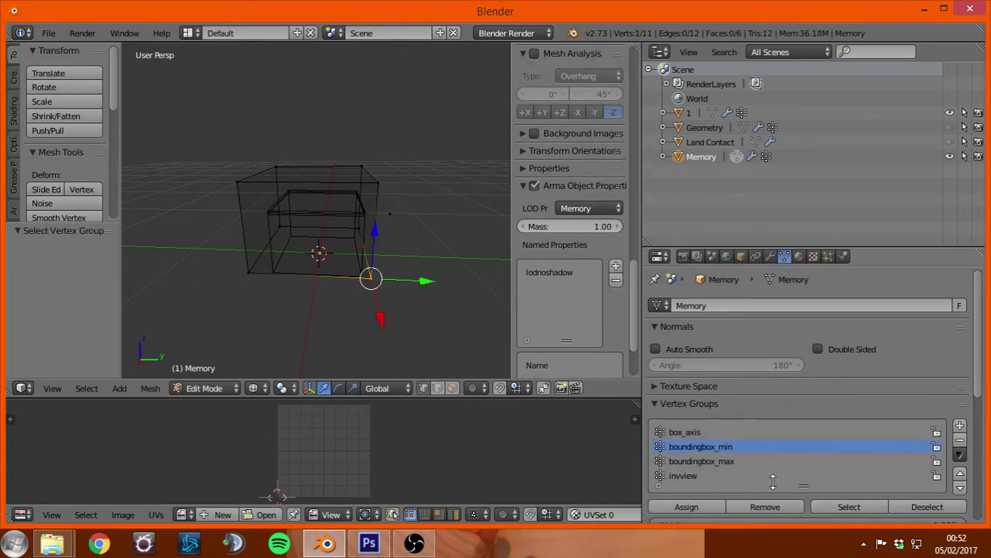
{"action": "left_click", "coordinate": [727, 462]}
{"action": "left_click", "coordinate": [848, 508]}
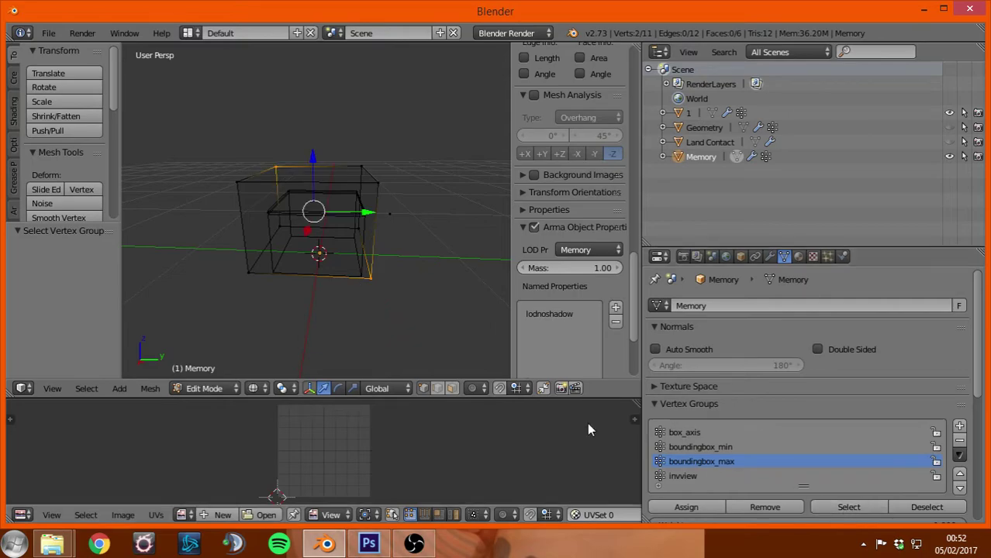
{"action": "middle_click_drag", "start_coordinate": [379, 317], "coordinate": [437, 342]}
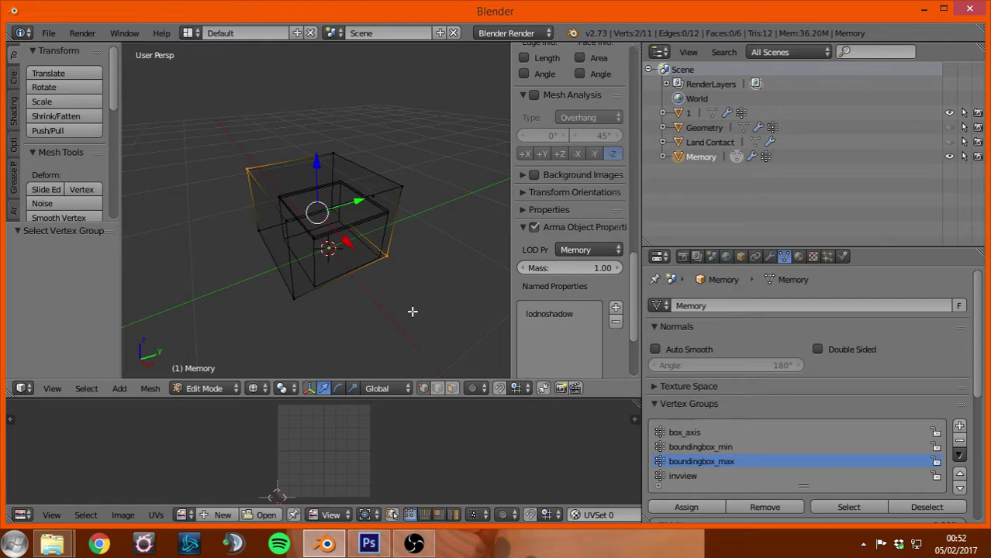
Step: Reselect boundingbox_min from an empty selection, add boundingbox_max, and compare their corner positions around the box
{"action": "key", "text": "a"}
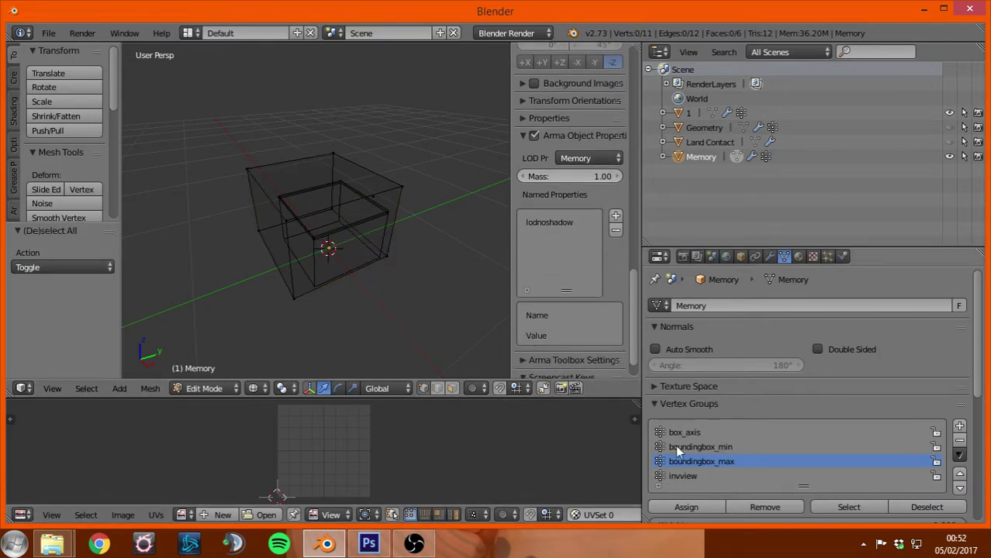
{"action": "left_click", "coordinate": [698, 447]}
{"action": "left_click", "coordinate": [848, 507]}
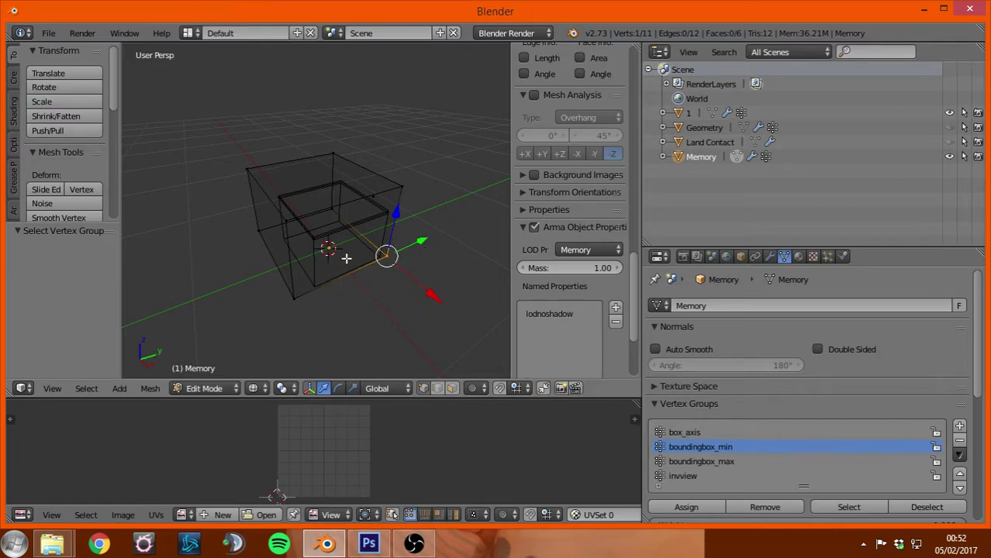
{"action": "middle_click_drag", "start_coordinate": [346, 259], "coordinate": [239, 271]}
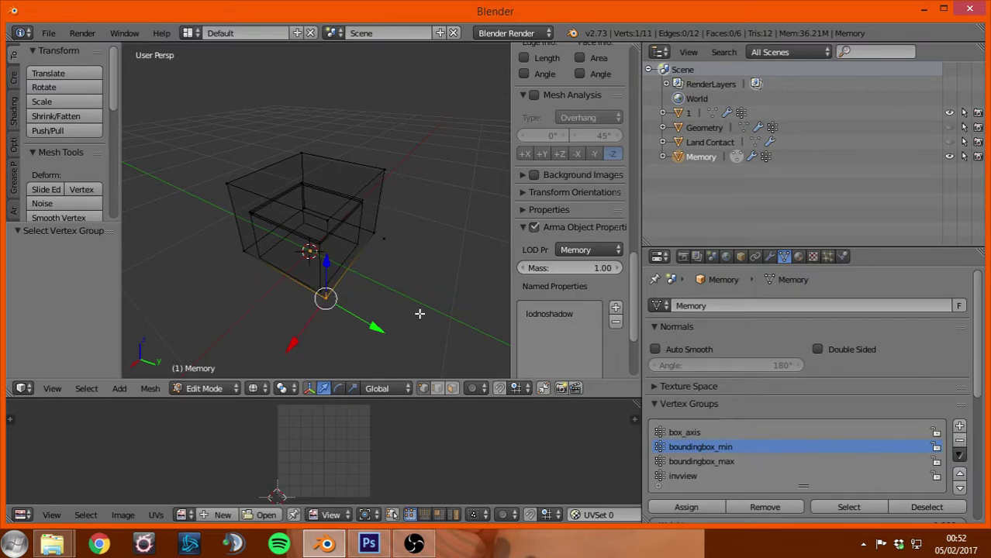
{"action": "left_click", "coordinate": [704, 463]}
{"action": "left_click", "coordinate": [847, 507]}
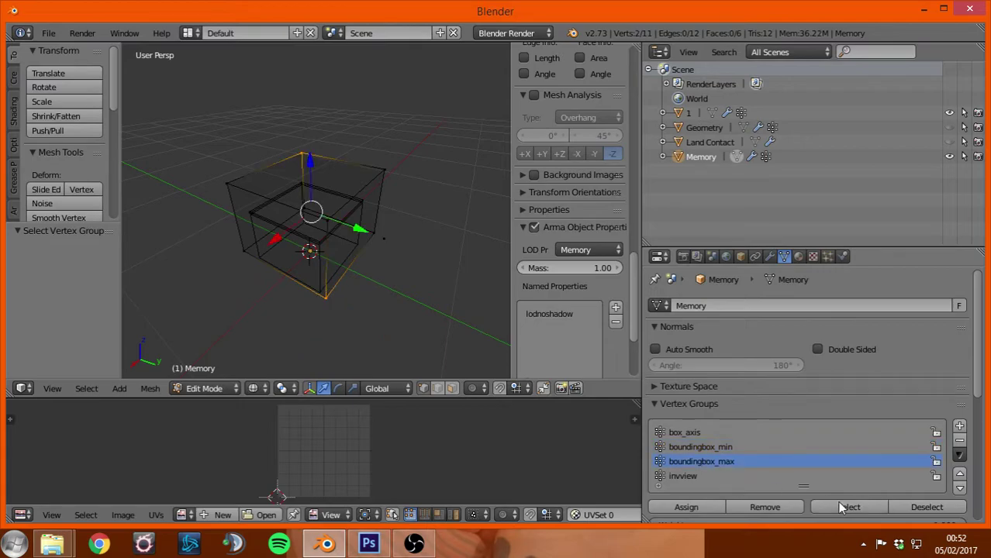
{"action": "middle_click_drag", "start_coordinate": [393, 251], "coordinate": [269, 255]}
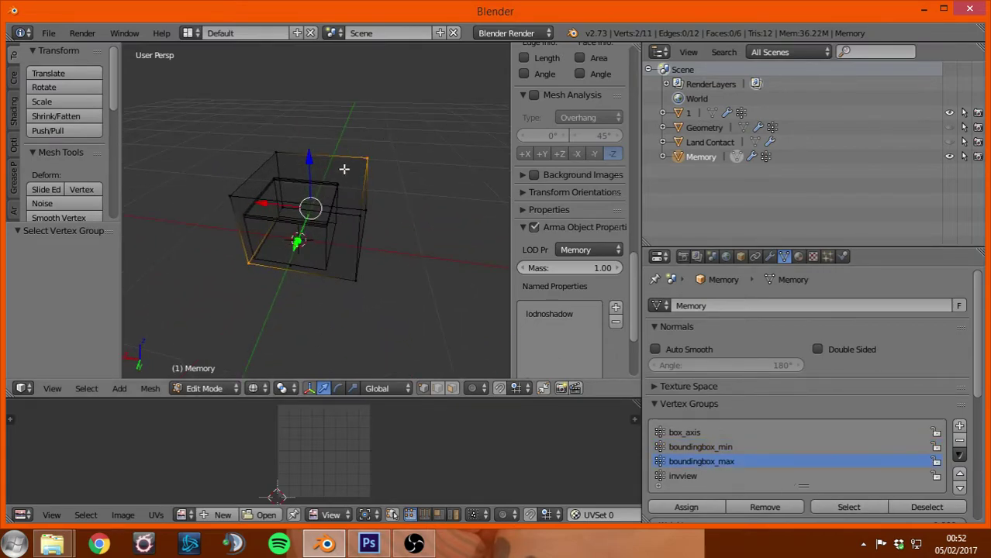
{"action": "middle_click_drag", "start_coordinate": [210, 277], "coordinate": [353, 277]}
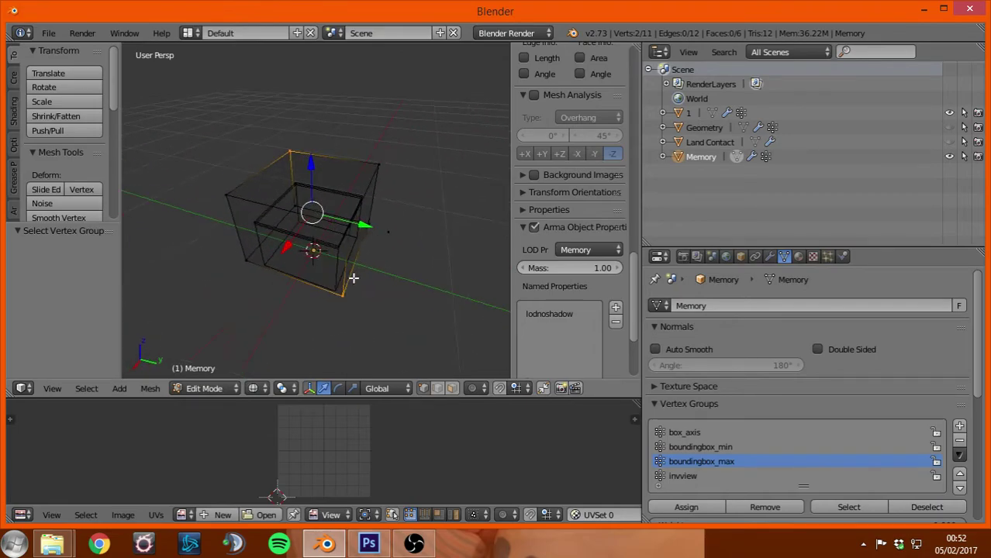
Step: Clear the vertex selection and select only the vertex of the invview group
{"action": "key", "text": "a"}
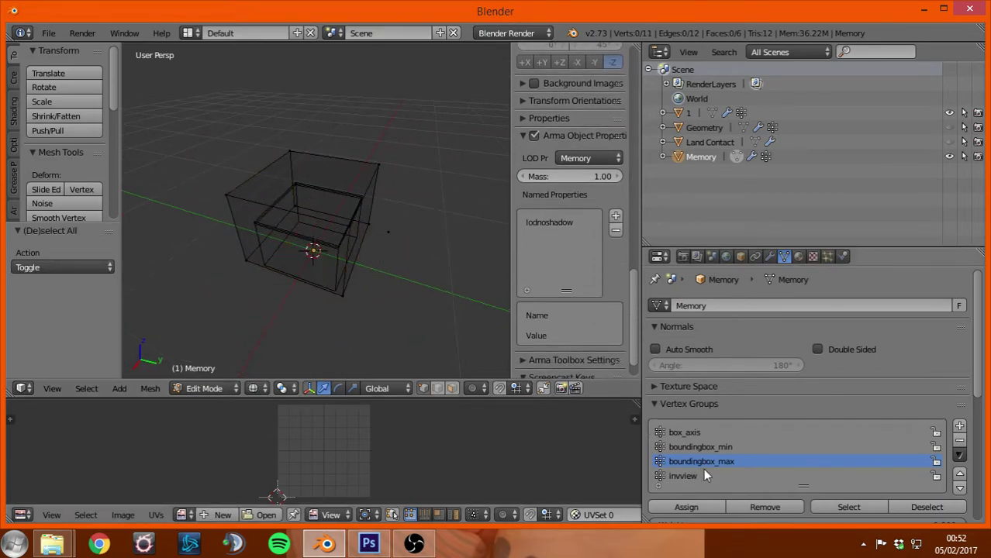
{"action": "left_click", "coordinate": [692, 479]}
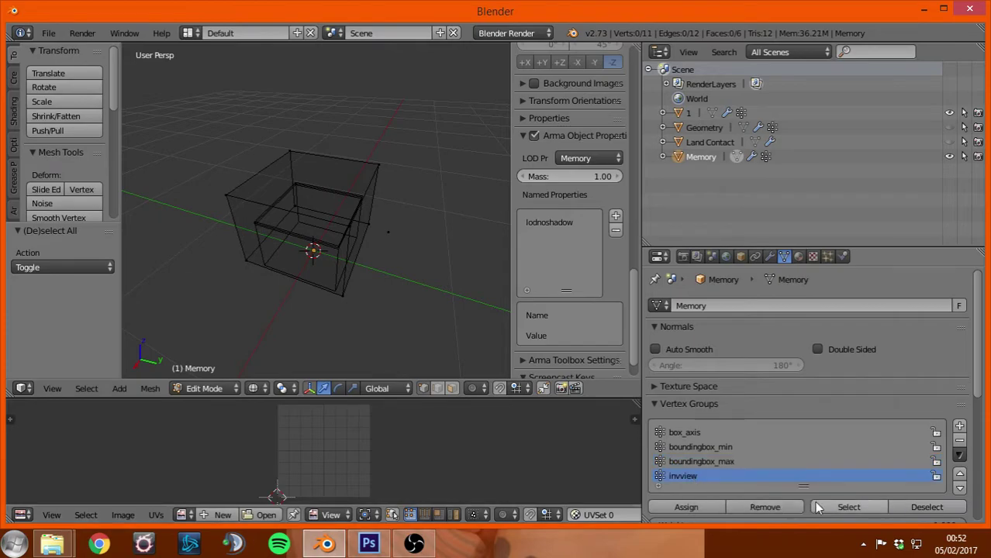
{"action": "left_click", "coordinate": [851, 508]}
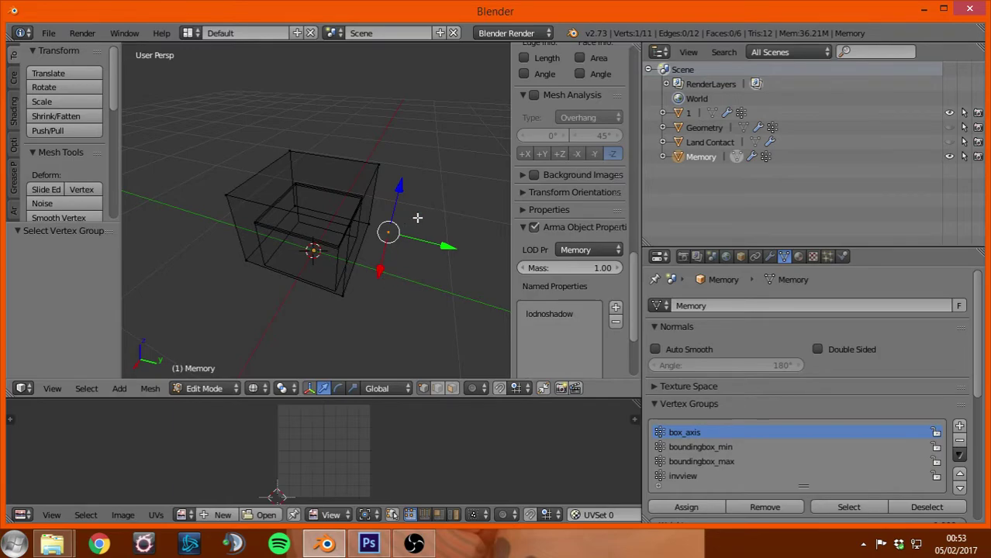
Step: Return to Object Mode, unhide the Geometry and Land Contact objects, and select object 1
{"action": "key", "text": "Tab"}
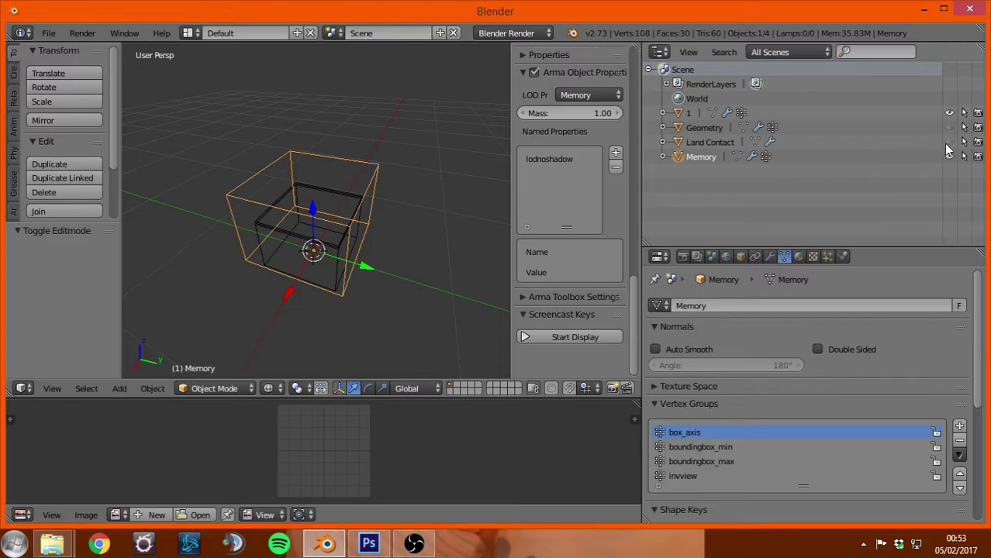
{"action": "left_click", "coordinate": [950, 128]}
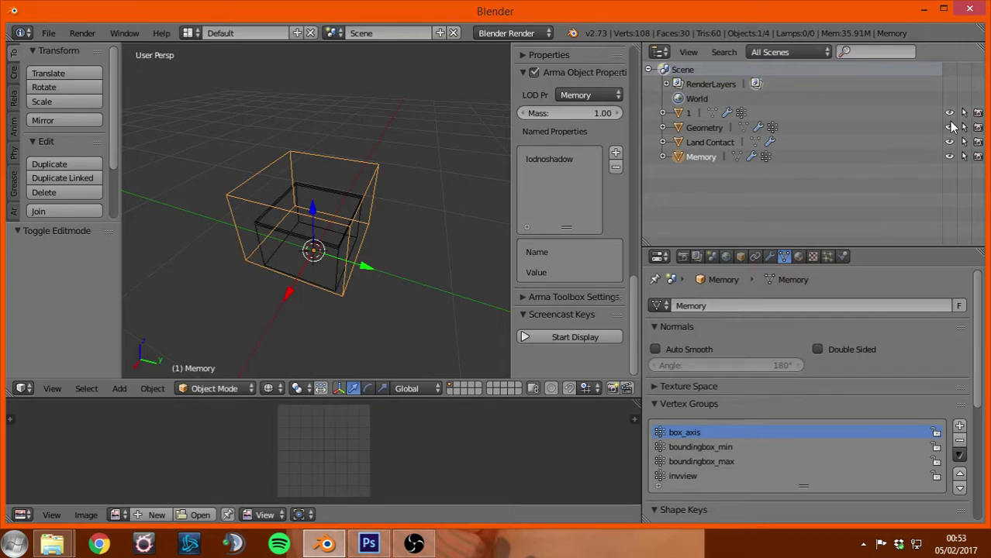
{"action": "left_click", "coordinate": [688, 113]}
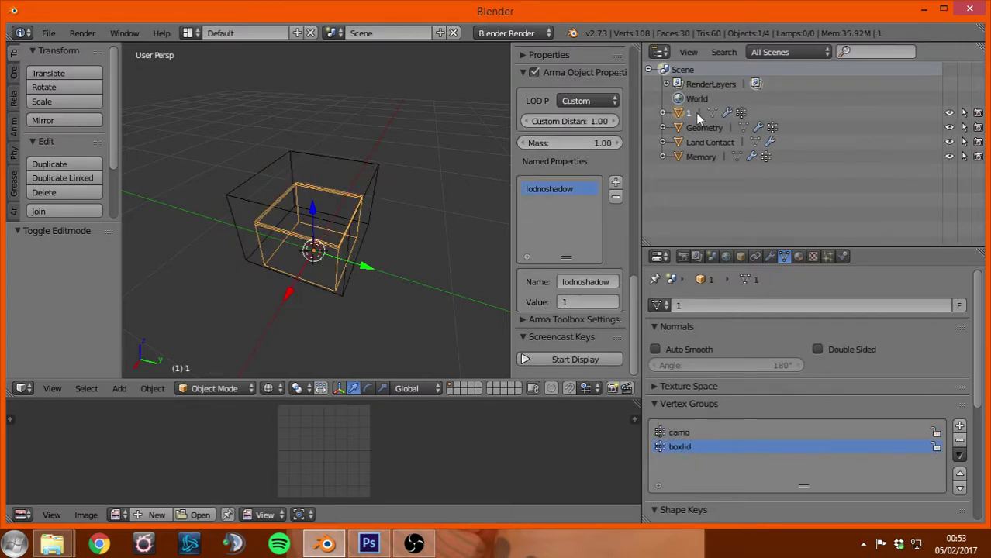
Step: Check the available export formats, then select the Memory object and review its Arma LOD type options
{"action": "left_click", "coordinate": [48, 33]}
{"action": "mouse_move", "coordinate": [136, 299]}
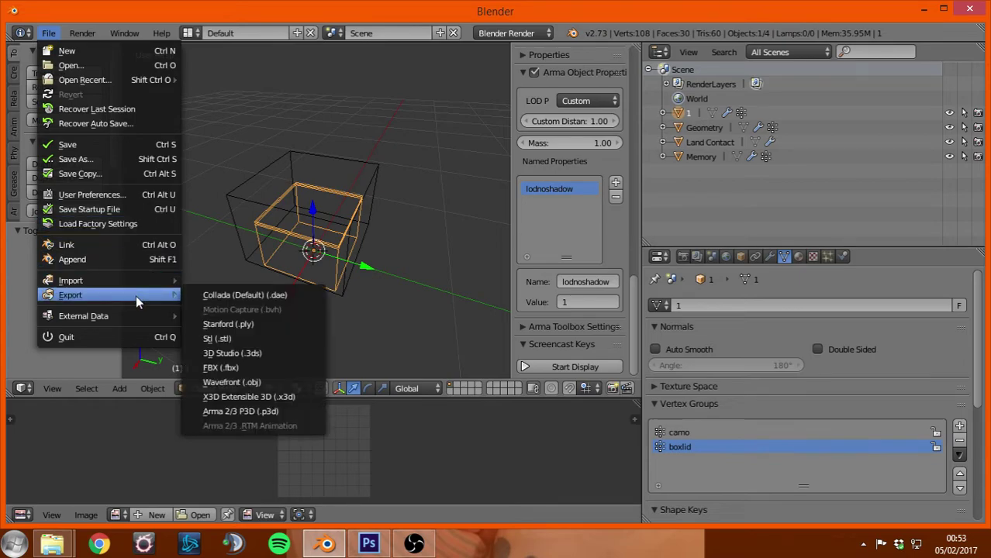
{"action": "left_click", "coordinate": [698, 158]}
{"action": "left_click", "coordinate": [573, 94]}
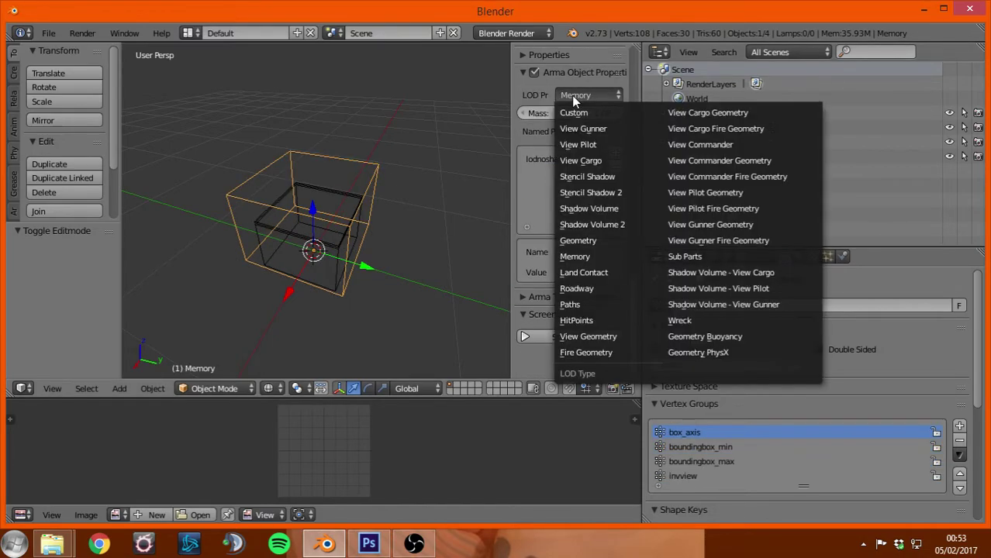
Step: Export the model as Arma 2/3 P3D into the TUT_Container folder, overwriting TUT_Container.p3d
{"action": "left_click", "coordinate": [48, 35]}
{"action": "mouse_move", "coordinate": [102, 297]}
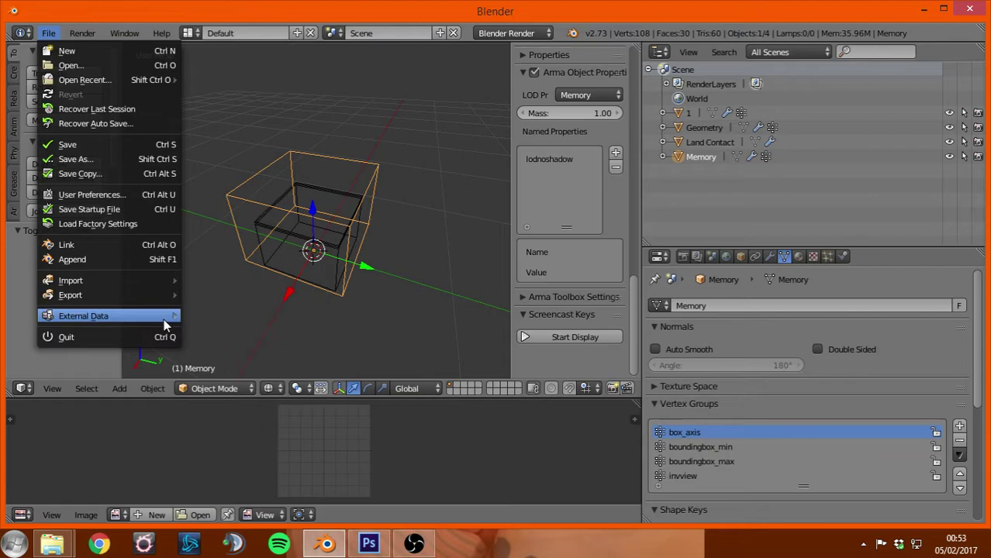
{"action": "mouse_move", "coordinate": [167, 296]}
{"action": "left_click", "coordinate": [254, 411]}
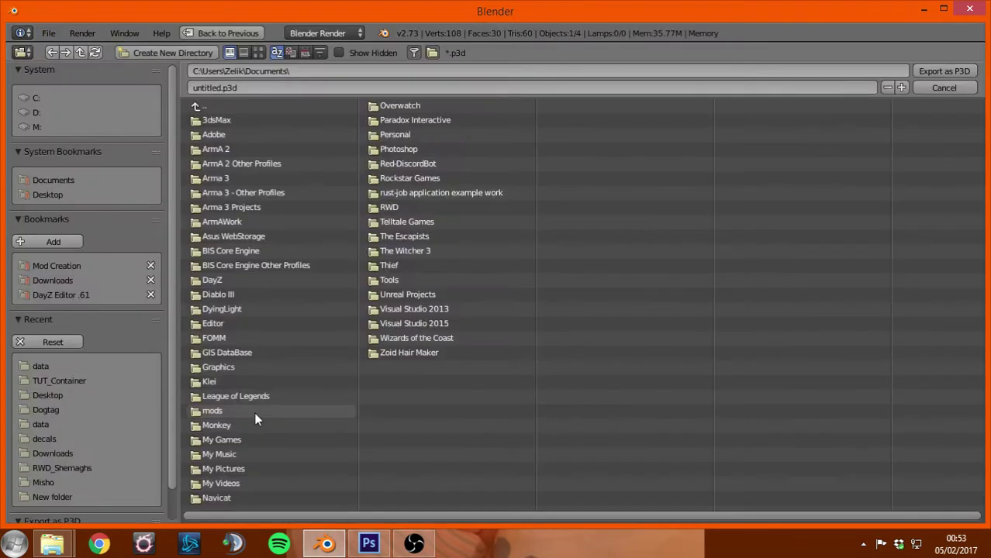
{"action": "left_click", "coordinate": [62, 379]}
{"action": "left_click", "coordinate": [227, 137]}
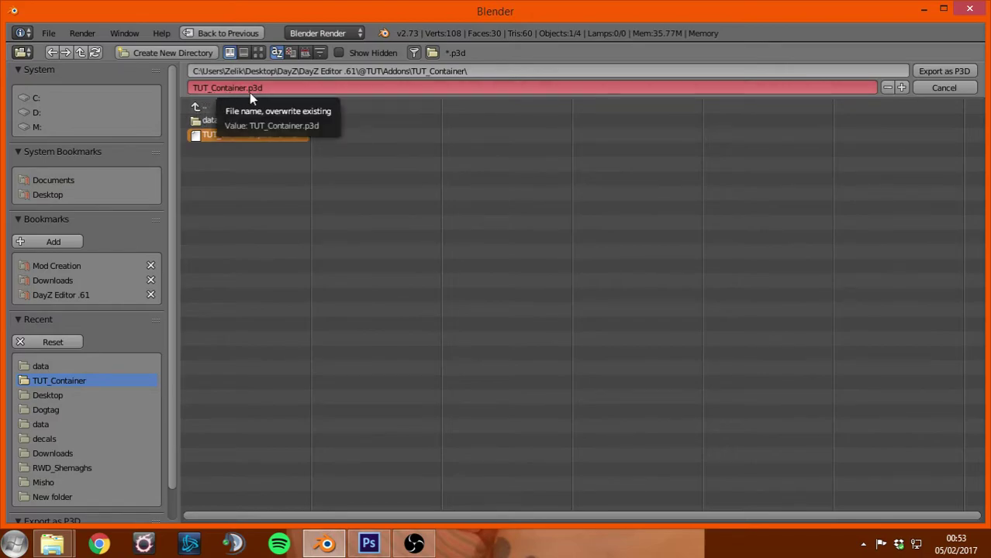
{"action": "left_click", "coordinate": [952, 71]}
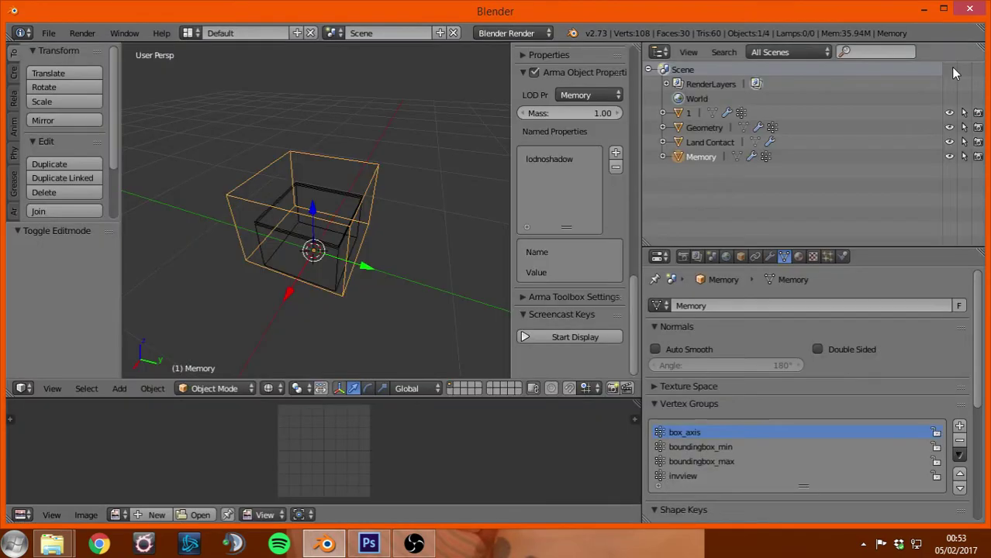
Step: Quit Blender without saving and open the exported TUT_Container P3D file from its addon folder in Object Builder
{"action": "left_click", "coordinate": [971, 10]}
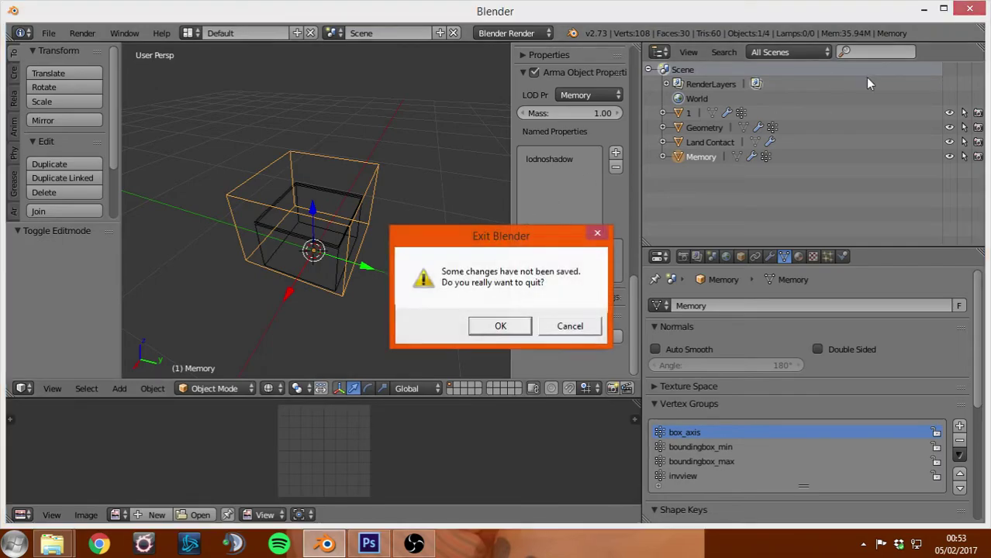
{"action": "left_click", "coordinate": [501, 326]}
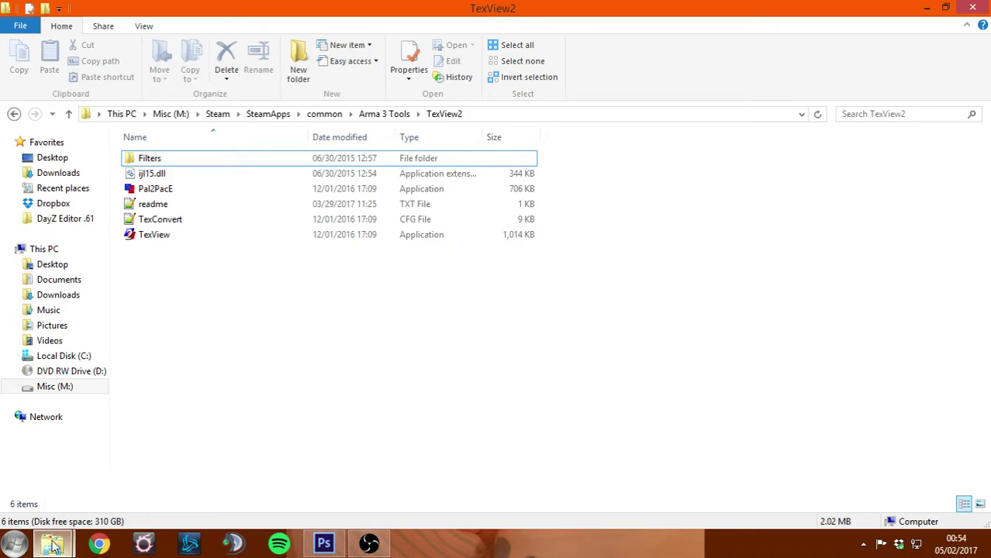
{"action": "left_click", "coordinate": [53, 547]}
{"action": "left_click", "coordinate": [69, 491]}
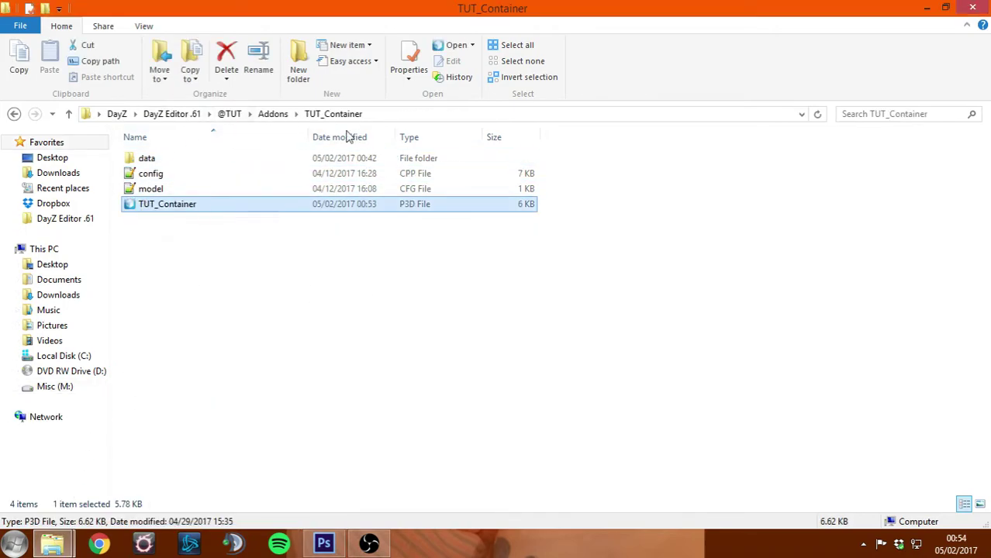
{"action": "double_click", "coordinate": [183, 207]}
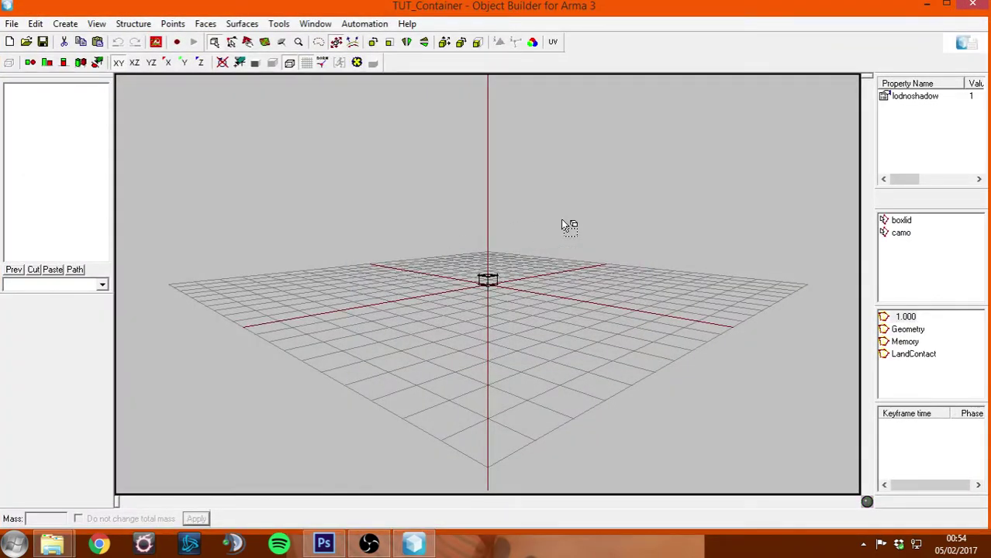
Step: Check the Memory LOD, switch to the Geometry LOD, and run Find Components on its topology
{"action": "left_click", "coordinate": [916, 343]}
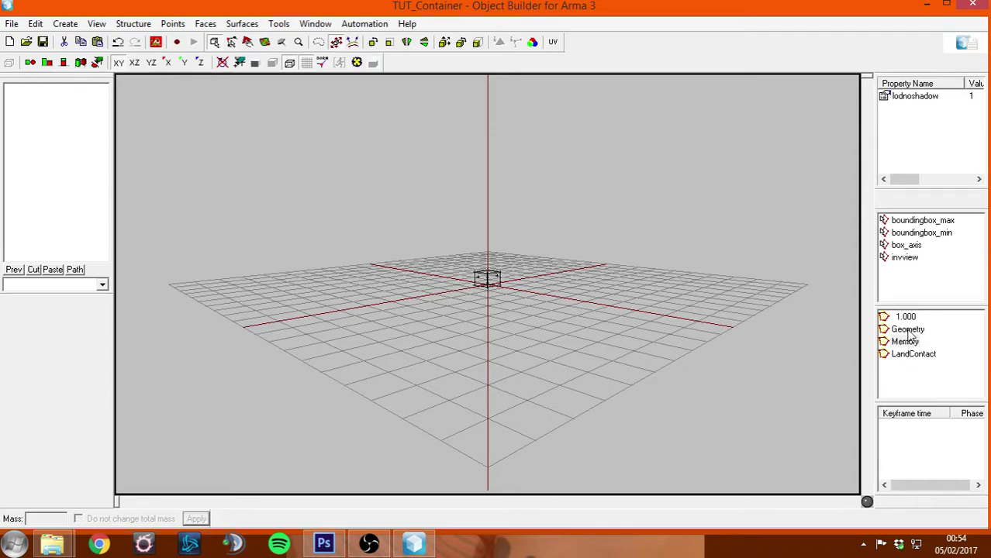
{"action": "left_click", "coordinate": [906, 331]}
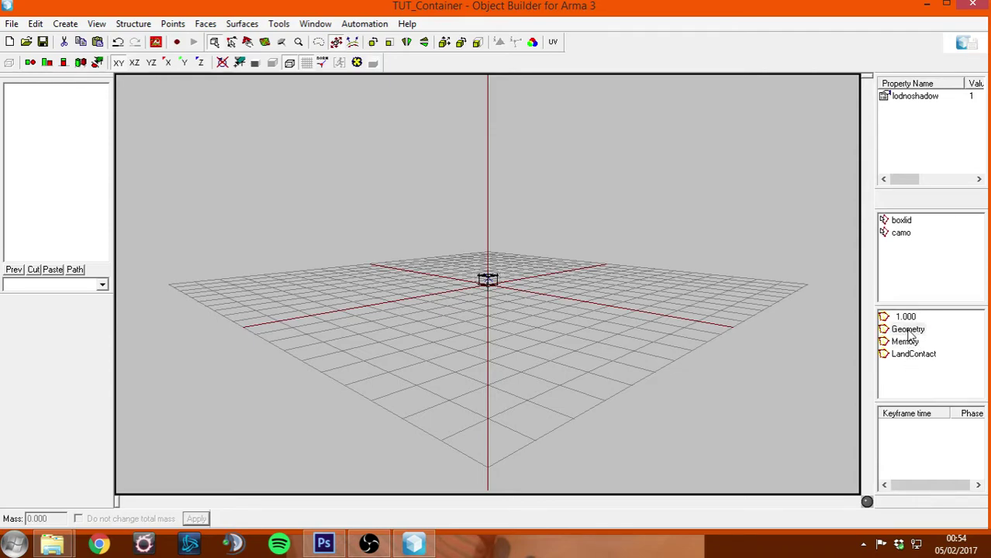
{"action": "left_click", "coordinate": [132, 25]}
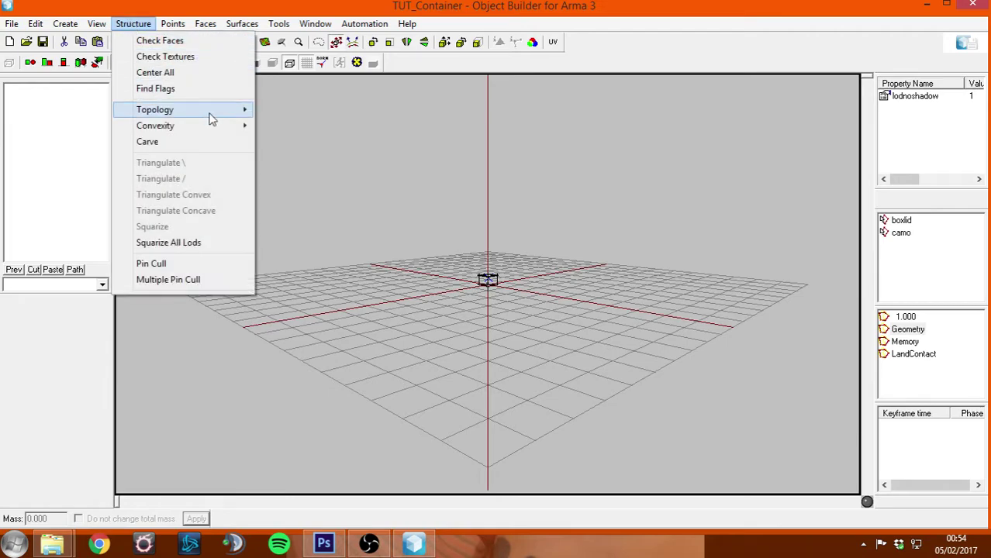
{"action": "mouse_move", "coordinate": [213, 118]}
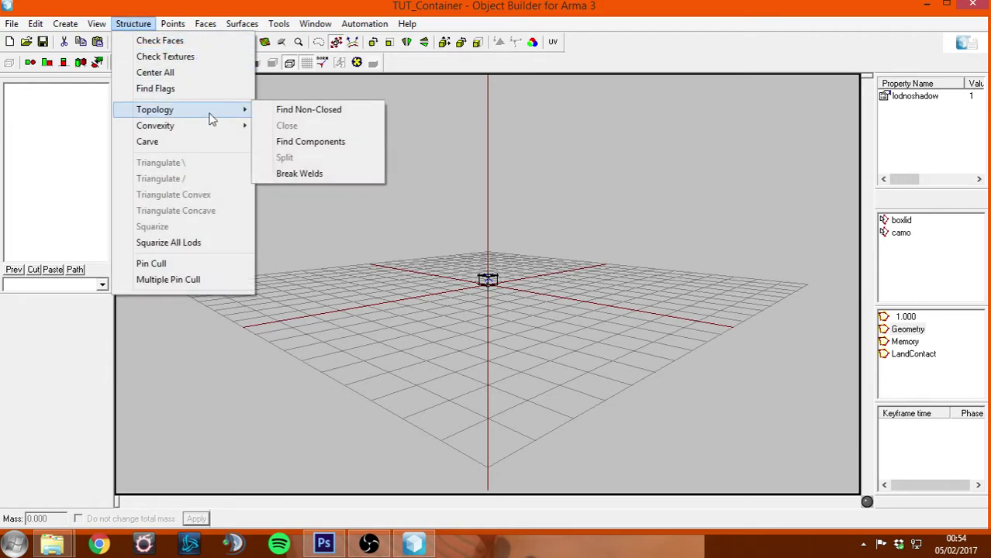
{"action": "left_click", "coordinate": [343, 145]}
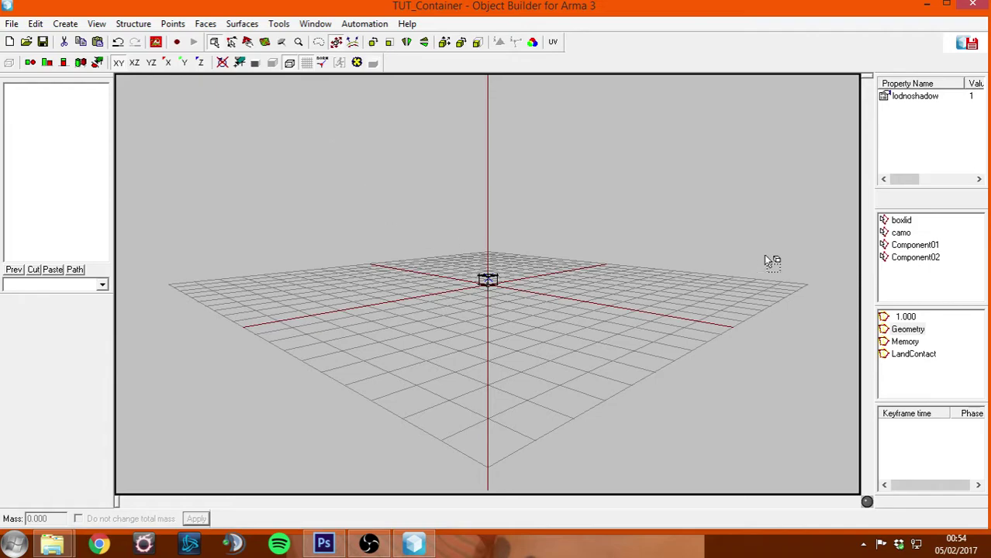
Step: Select the camo selection in the Geometry LOD and apply a mass of 10000 to it
{"action": "left_click", "coordinate": [901, 232]}
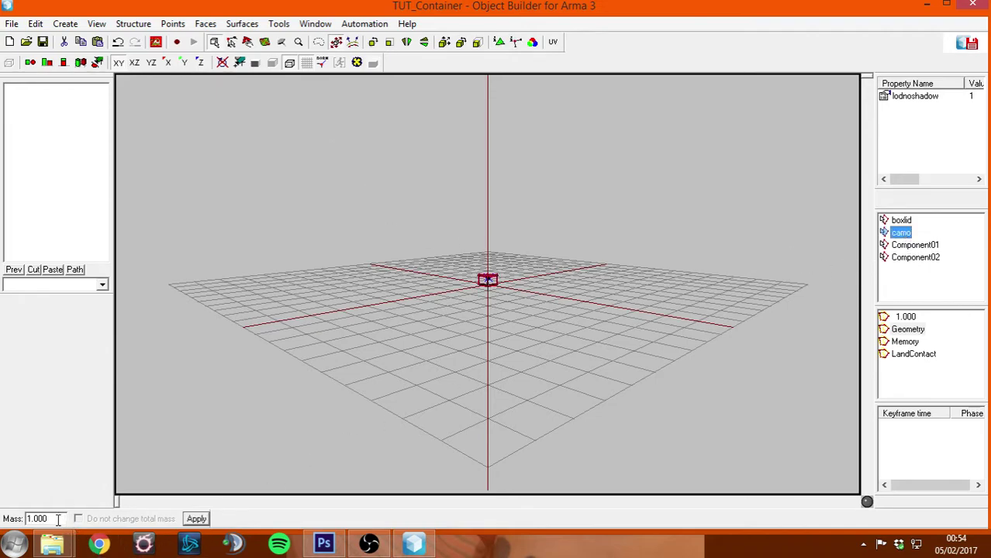
{"action": "left_click_drag", "start_coordinate": [57, 521], "coordinate": [9, 504]}
{"action": "type", "text": "10"}
{"action": "left_click", "coordinate": [196, 519]}
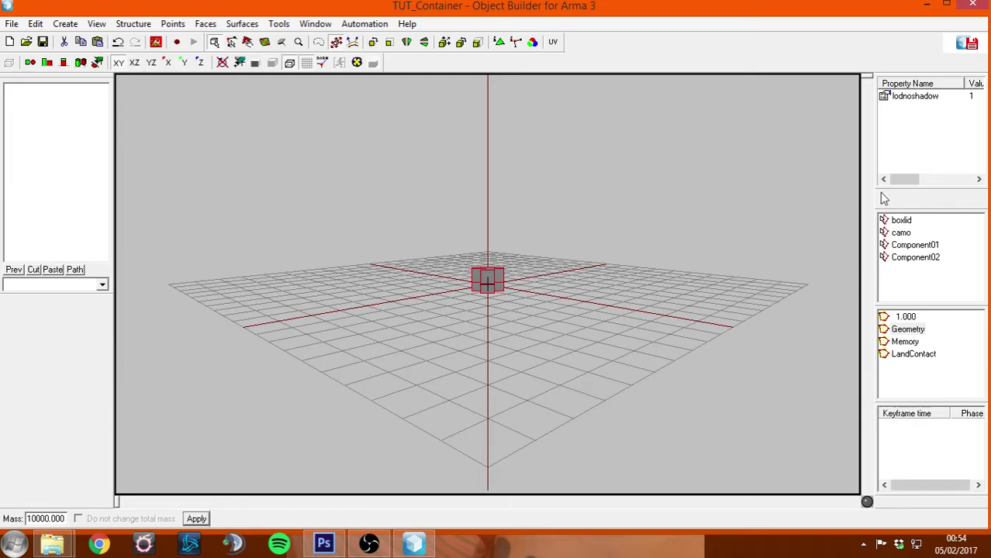
Step: Compare which parts of the box the Component01 and Component02 selections cover, and check the mass of each
{"action": "left_click", "coordinate": [913, 246]}
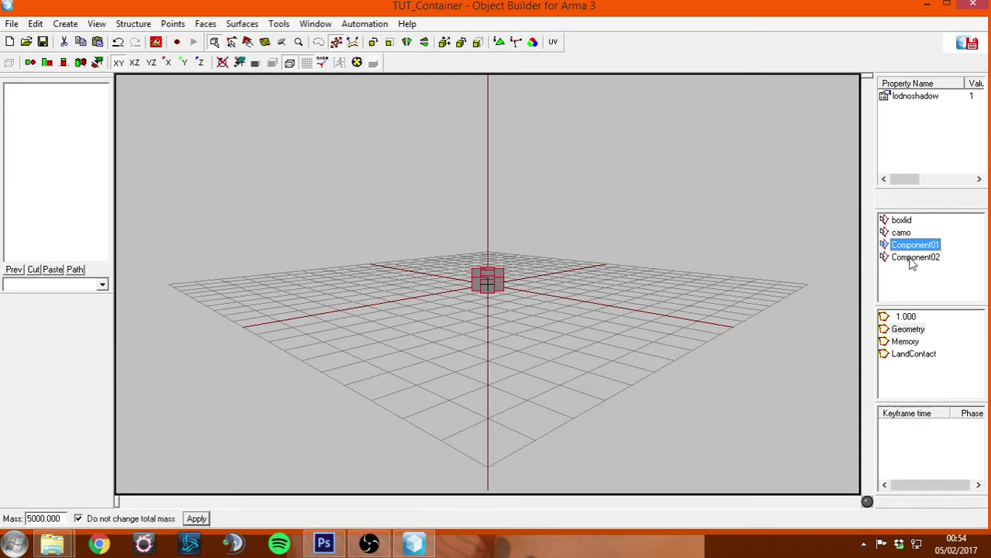
{"action": "left_click", "coordinate": [915, 259]}
{"action": "left_click", "coordinate": [915, 246]}
{"action": "left_click", "coordinate": [912, 259]}
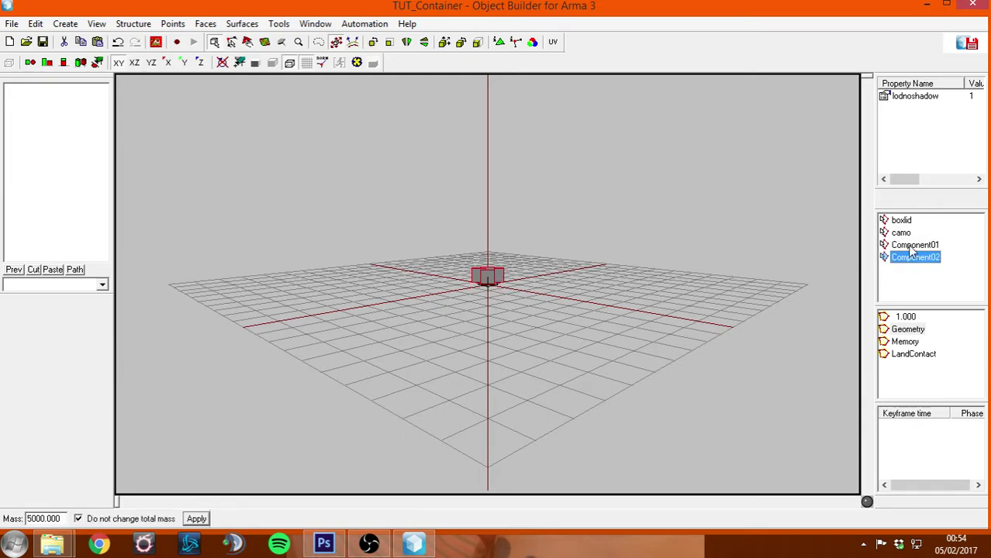
{"action": "left_click", "coordinate": [914, 246]}
{"action": "left_click", "coordinate": [902, 232]}
{"action": "left_click", "coordinate": [914, 245]}
{"action": "left_click", "coordinate": [915, 257]}
{"action": "left_click", "coordinate": [914, 245]}
{"action": "left_click", "coordinate": [915, 257]}
{"action": "left_click", "coordinate": [914, 245]}
{"action": "left_click", "coordinate": [915, 256]}
{"action": "left_click", "coordinate": [914, 245]}
{"action": "left_click", "coordinate": [915, 256]}
{"action": "right_click_drag", "start_coordinate": [579, 310], "coordinate": [449, 292]}
{"action": "scroll", "coordinate": [449, 292], "scroll_direction": "down", "scroll_amount": 1}
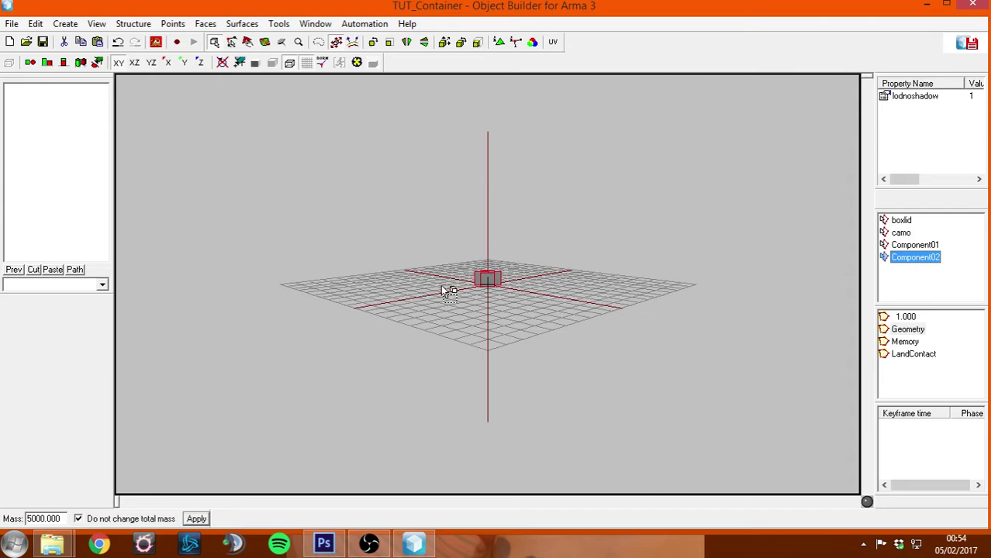
{"action": "scroll", "coordinate": [496, 281], "scroll_direction": "up", "scroll_amount": 5}
{"action": "scroll", "coordinate": [500, 281], "scroll_direction": "up", "scroll_amount": 3}
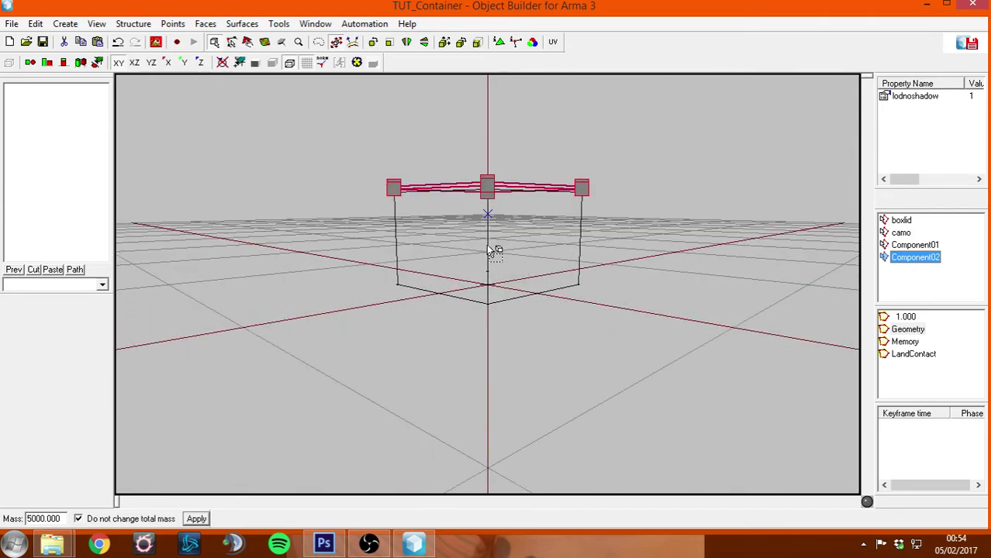
{"action": "left_click", "coordinate": [915, 247]}
{"action": "left_click", "coordinate": [912, 258]}
{"action": "left_click", "coordinate": [912, 245]}
{"action": "left_click", "coordinate": [911, 257]}
{"action": "left_click", "coordinate": [913, 245]}
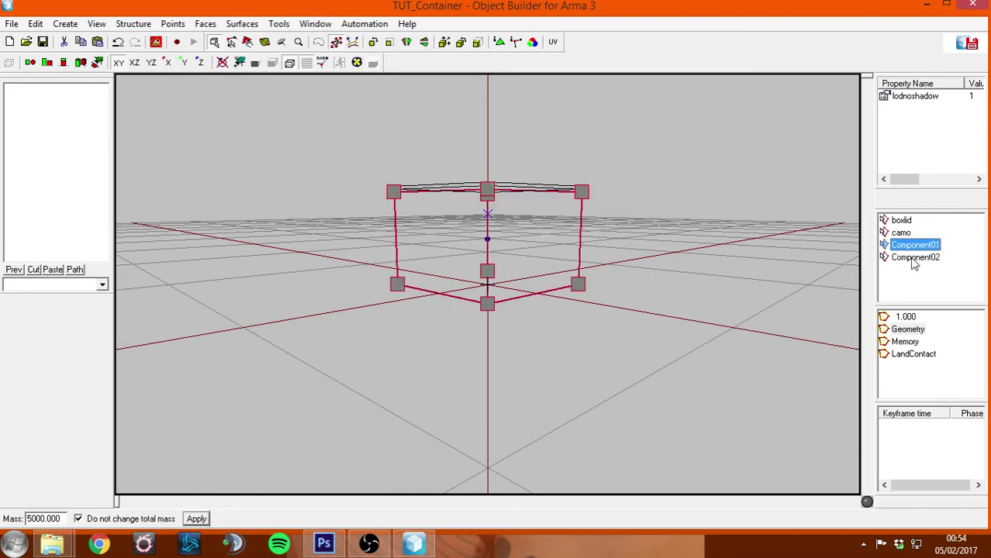
{"action": "left_click", "coordinate": [917, 257]}
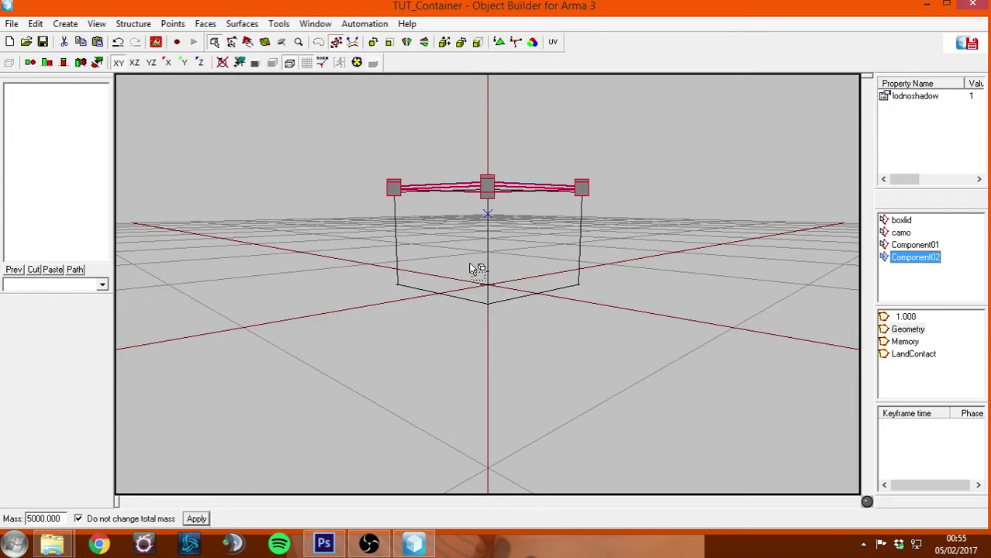
Step: Save the TUT_Container model and close Object Builder
{"action": "left_click", "coordinate": [44, 46]}
{"action": "left_click_drag", "start_coordinate": [917, 256], "coordinate": [933, 297]}
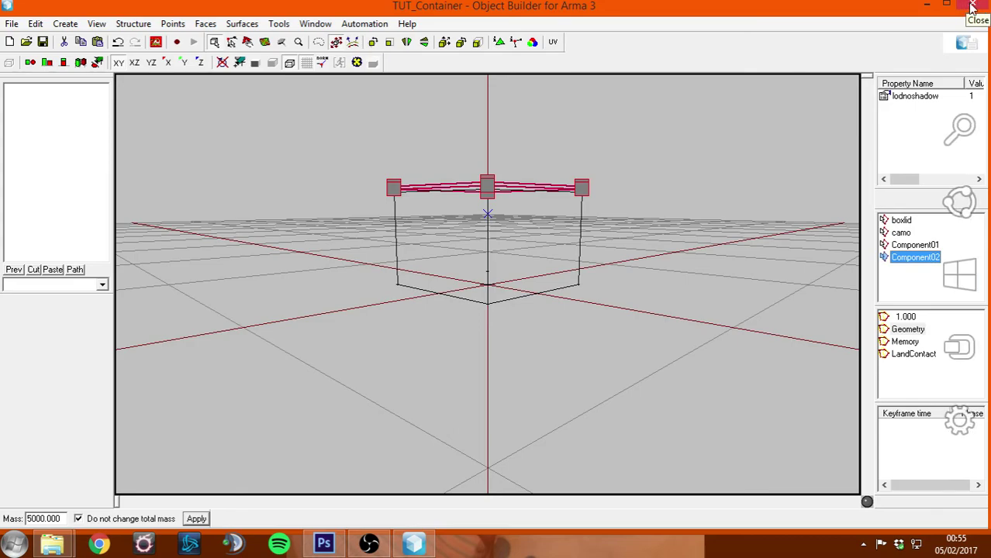
{"action": "left_click", "coordinate": [973, 6]}
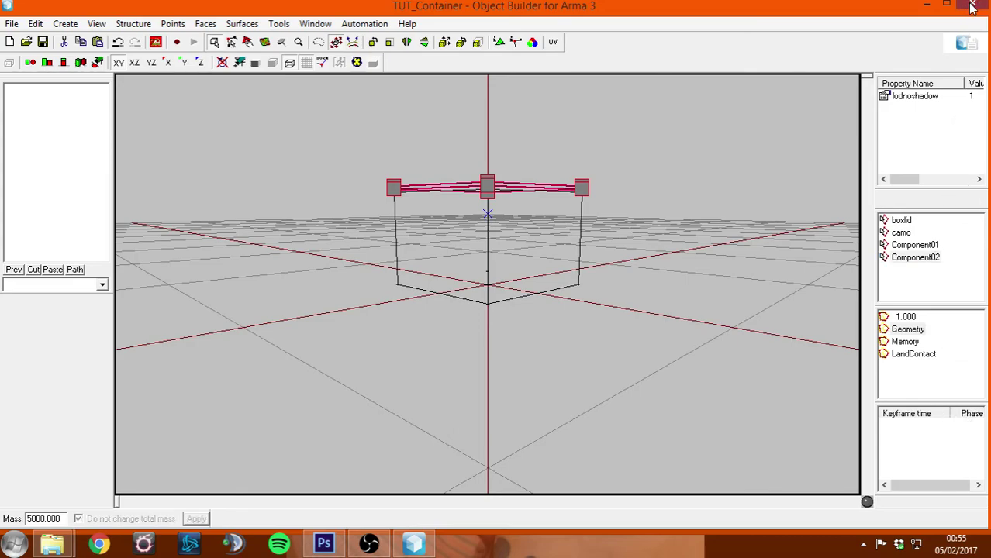